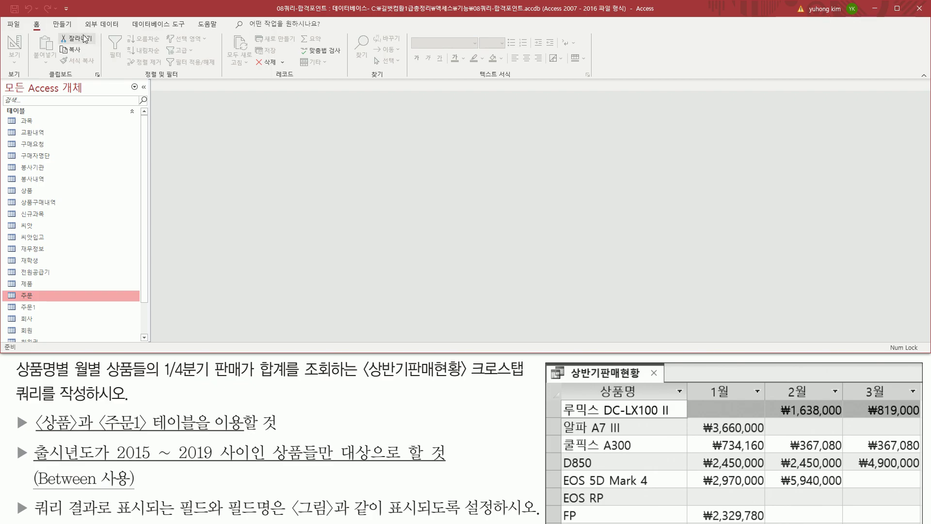
Show the commands for creating new database objects
click(65, 25)
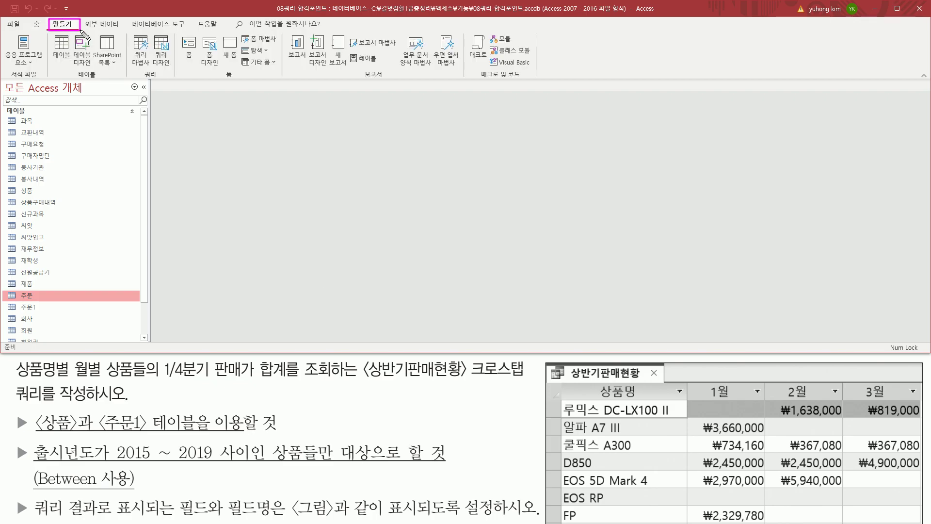
drag(135, 79, 170, 80)
drag(129, 34, 151, 69)
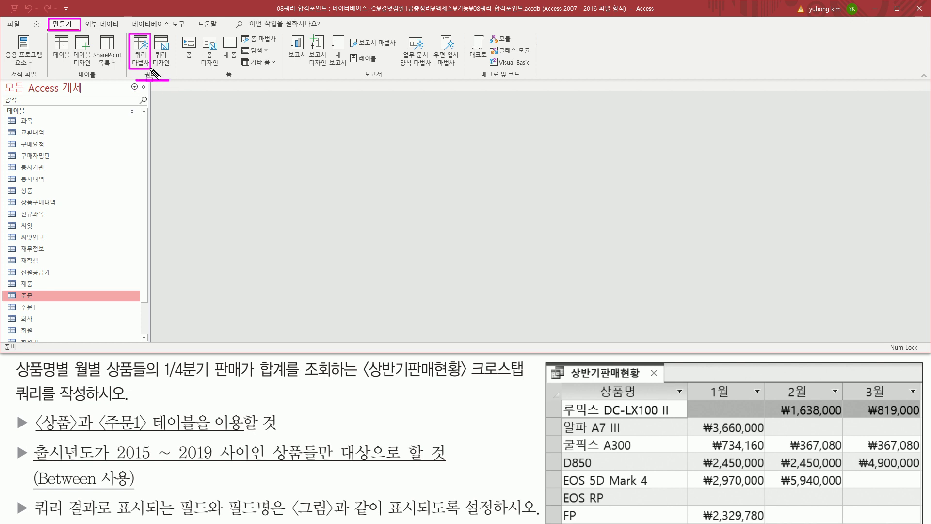
drag(152, 34, 174, 70)
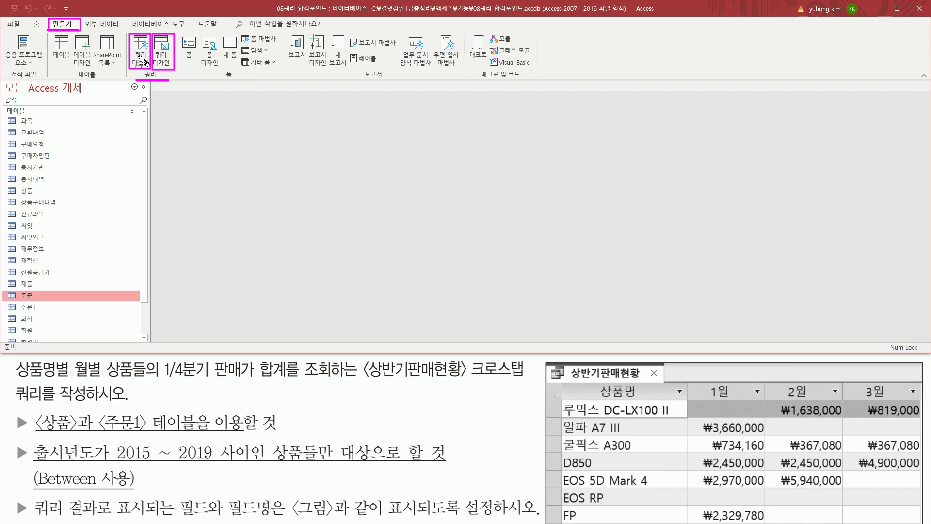
mouse_move(33, 409)
mouse_down()
mouse_move(80, 432)
mouse_move(199, 432)
mouse_up()
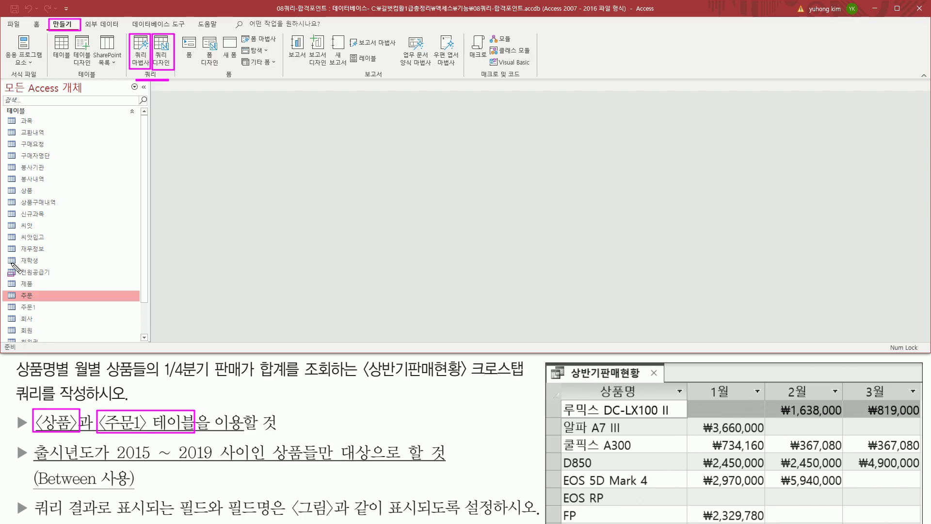
mouse_move(162, 42)
mouse_down()
mouse_move(167, 52)
mouse_move(182, 32)
mouse_up()
drag(184, 113, 191, 111)
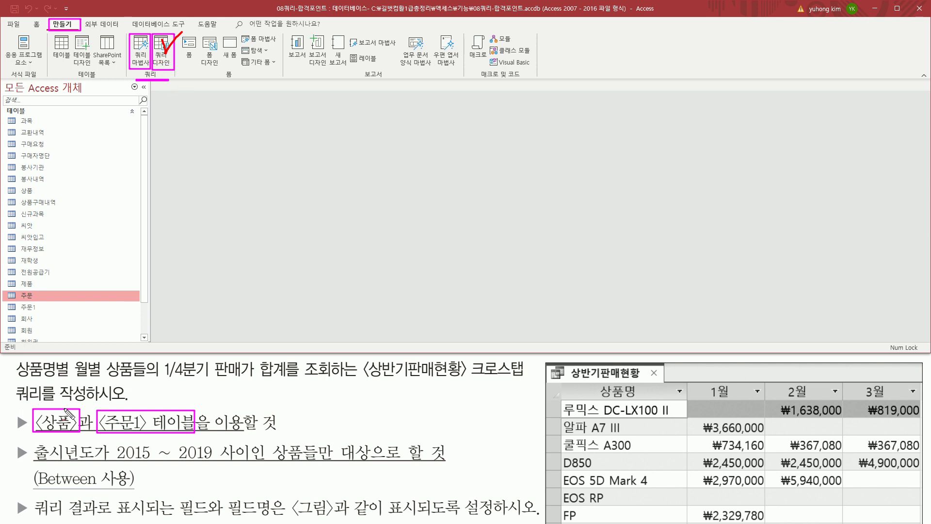
mouse_move(65, 411)
mouse_down()
mouse_move(78, 393)
mouse_move(124, 409)
mouse_move(137, 390)
mouse_up()
key(Escape)
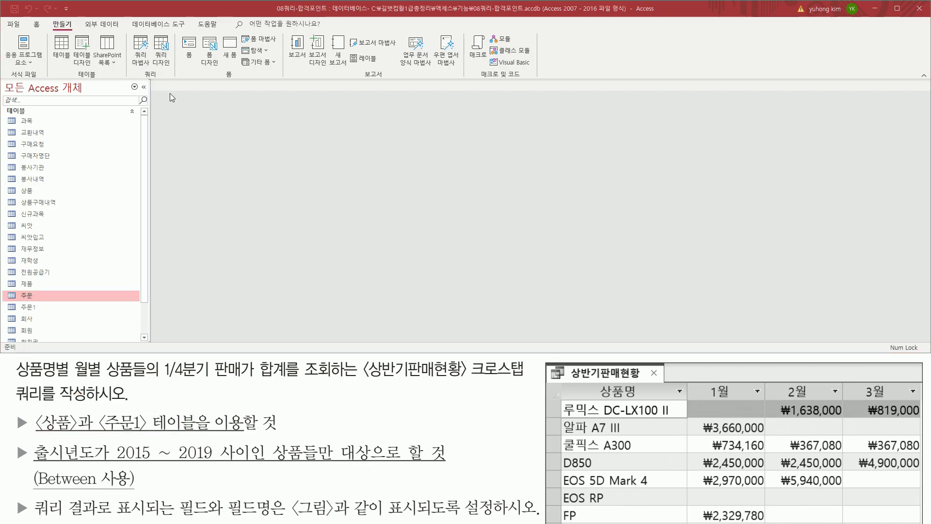
drag(151, 33, 182, 78)
key(Escape)
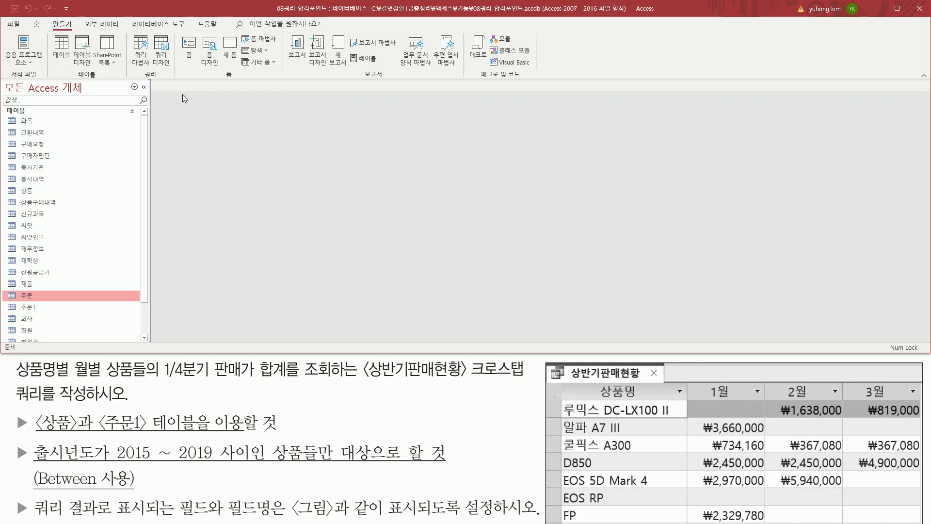
Create a new query in Design view
click(161, 59)
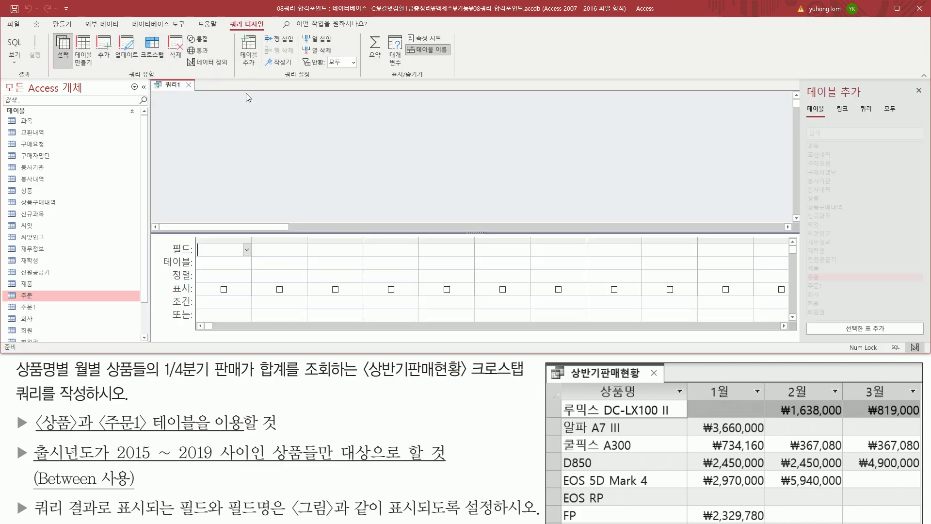
mouse_move(152, 78)
mouse_down()
mouse_move(315, 261)
mouse_move(793, 331)
mouse_up()
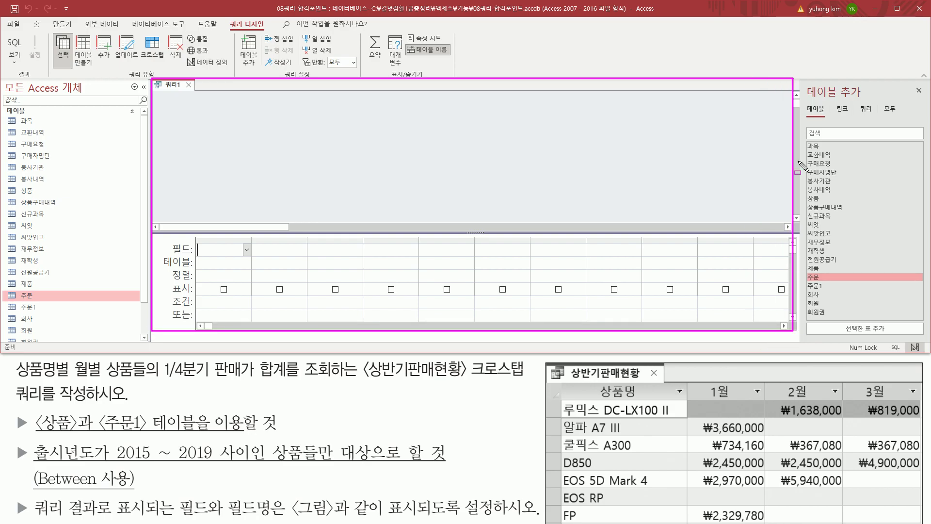
drag(804, 83, 869, 102)
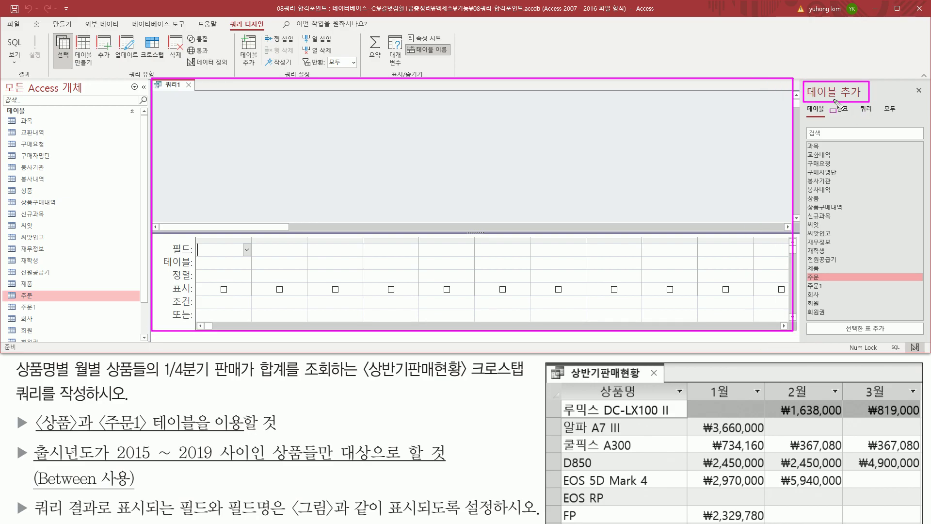
mouse_move(33, 410)
mouse_down()
mouse_move(77, 433)
mouse_move(159, 434)
mouse_up()
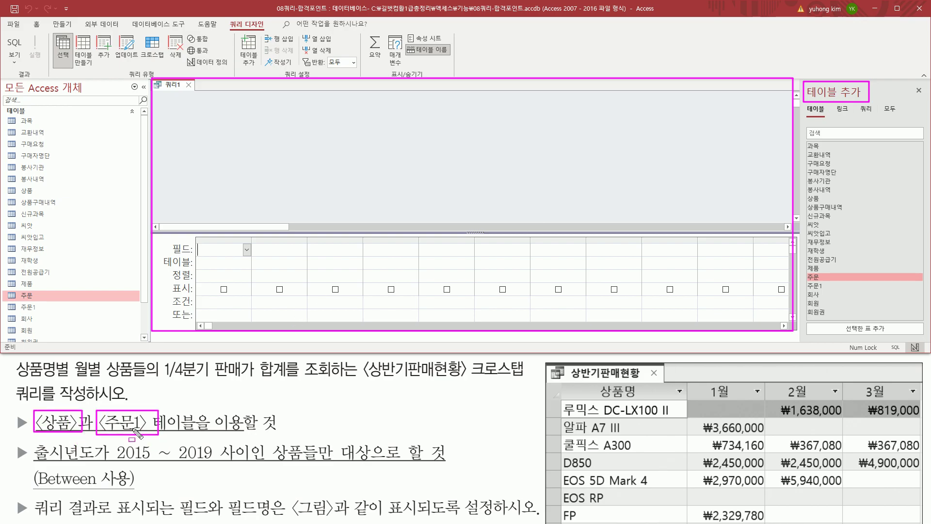
key(Escape)
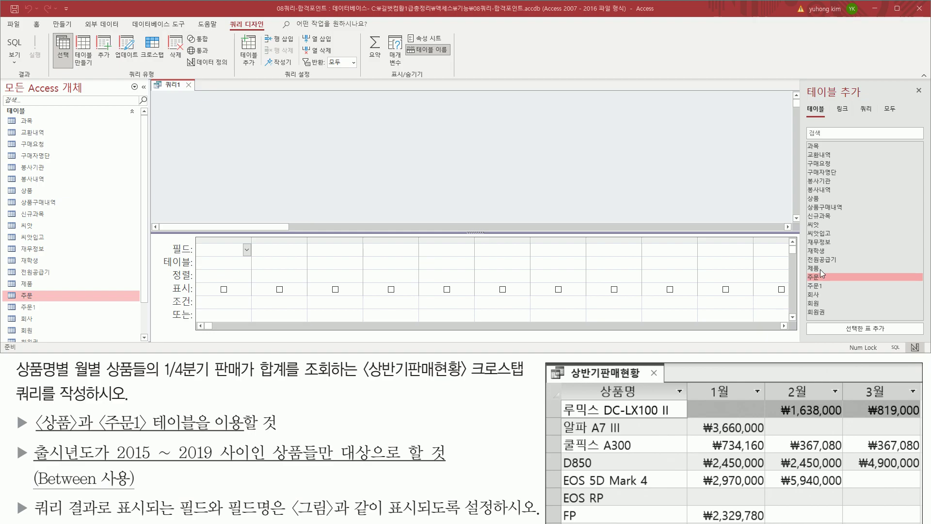
Add the 상품 and 주문1 tables to the new query
click(824, 198)
double_click(824, 199)
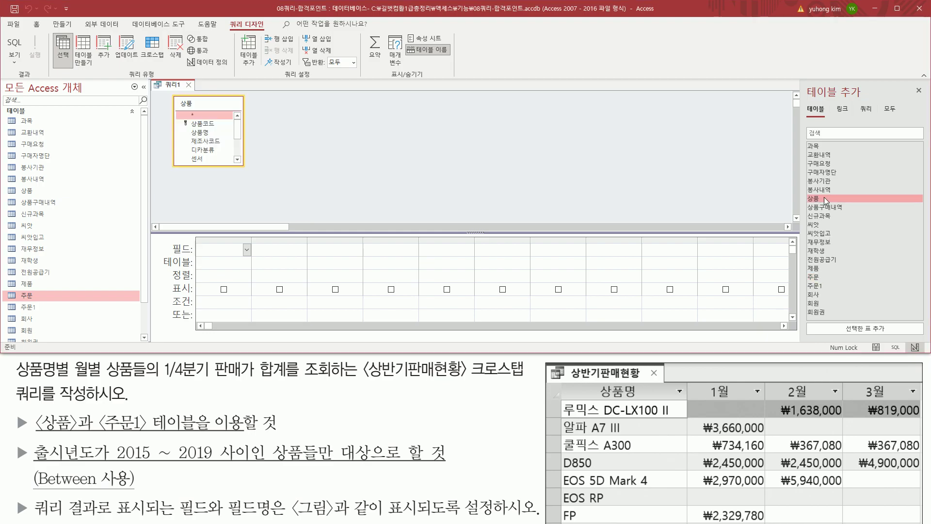
click(819, 286)
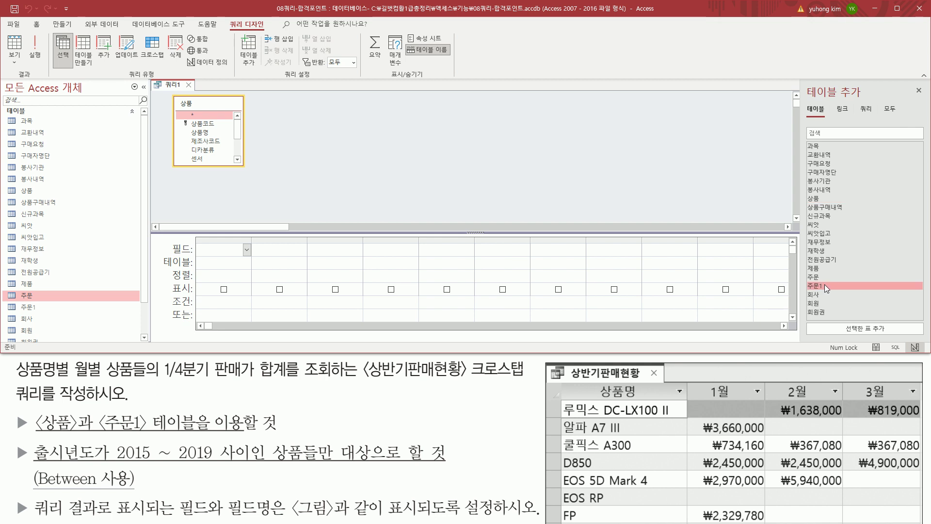
double_click(824, 285)
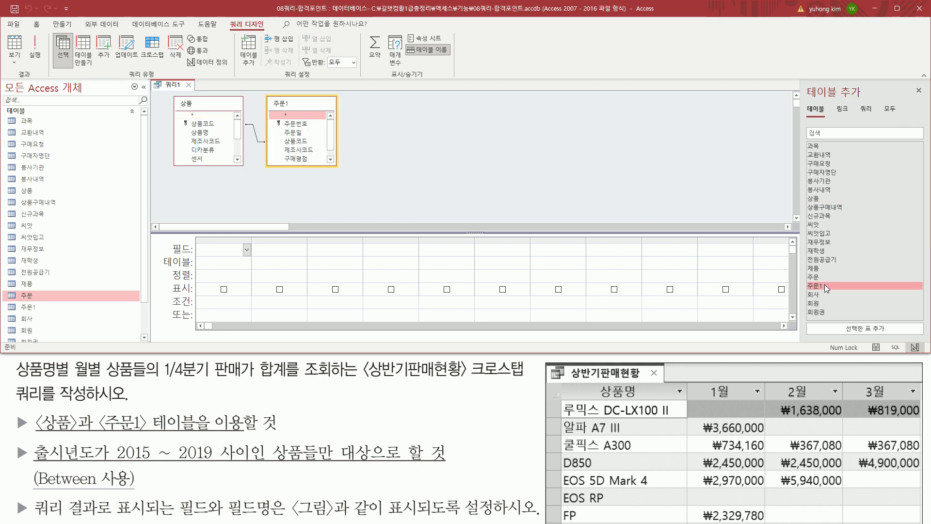
drag(176, 102, 349, 171)
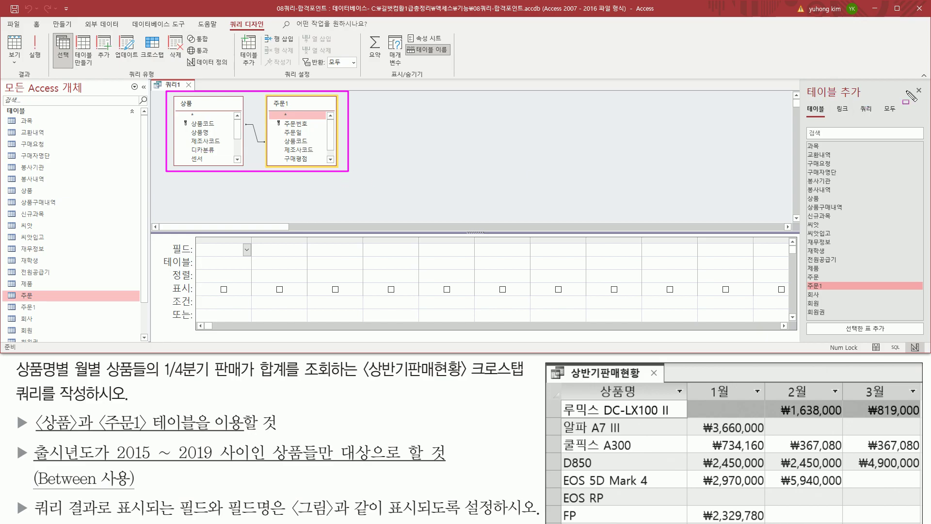
drag(911, 83, 927, 99)
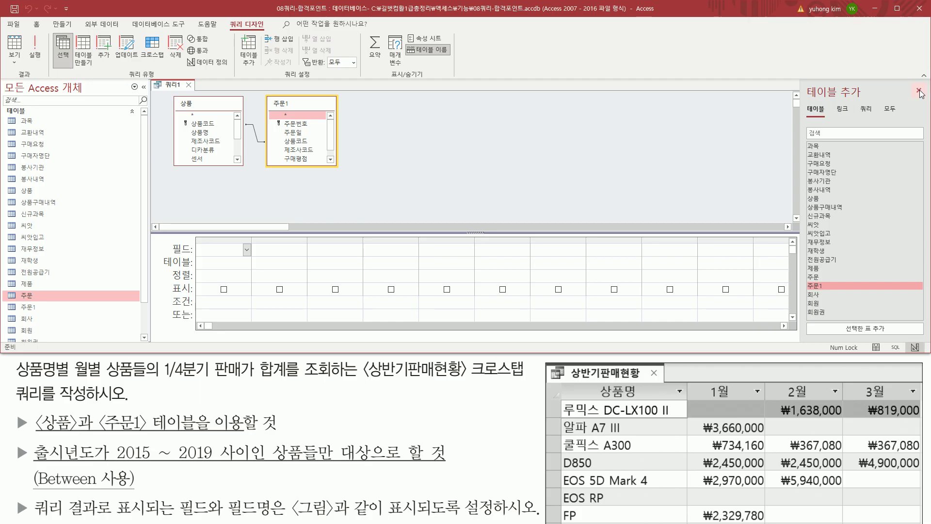
Close the list of tables to add and enlarge the query's design grid upward
click(918, 90)
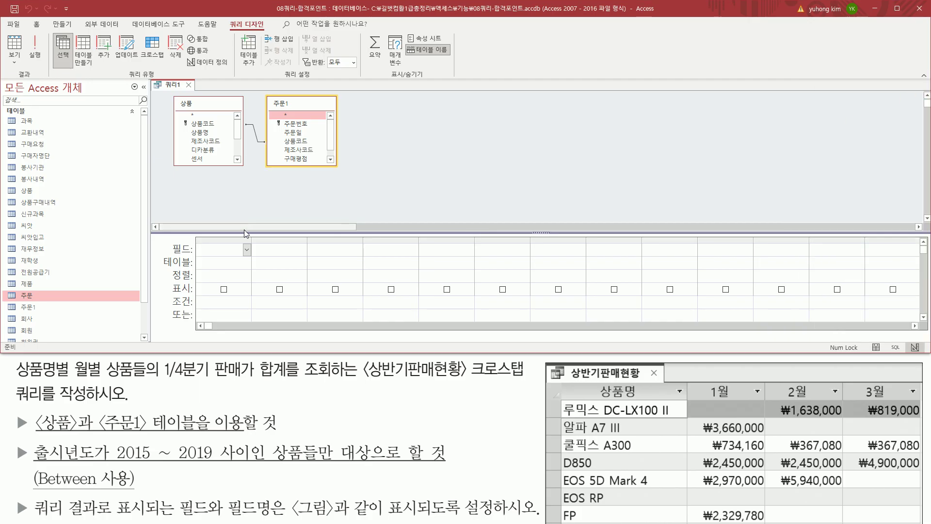
drag(245, 232, 257, 185)
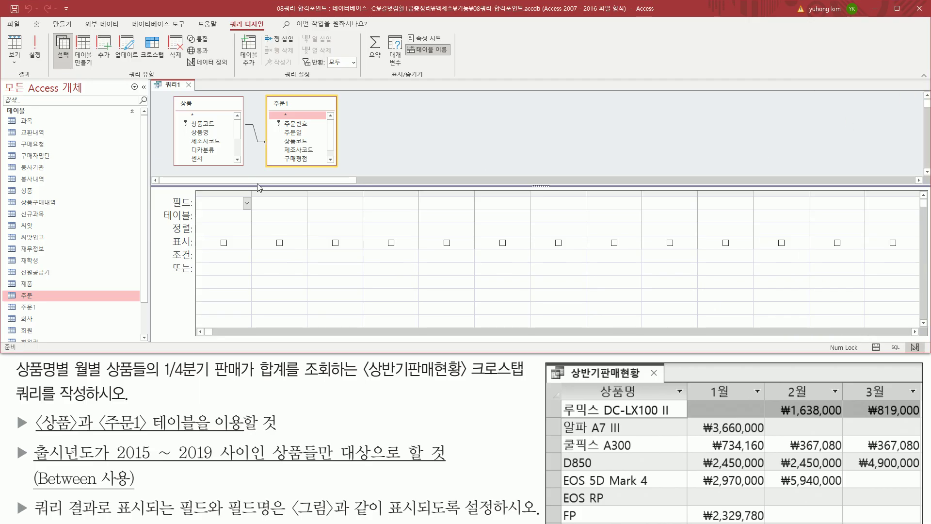
mouse_move(239, 129)
mouse_down()
mouse_move(241, 151)
mouse_move(241, 127)
mouse_up()
mouse_move(332, 143)
mouse_down()
mouse_move(333, 151)
mouse_move(334, 126)
mouse_up()
mouse_move(562, 382)
mouse_down()
mouse_move(776, 491)
mouse_move(890, 523)
mouse_up()
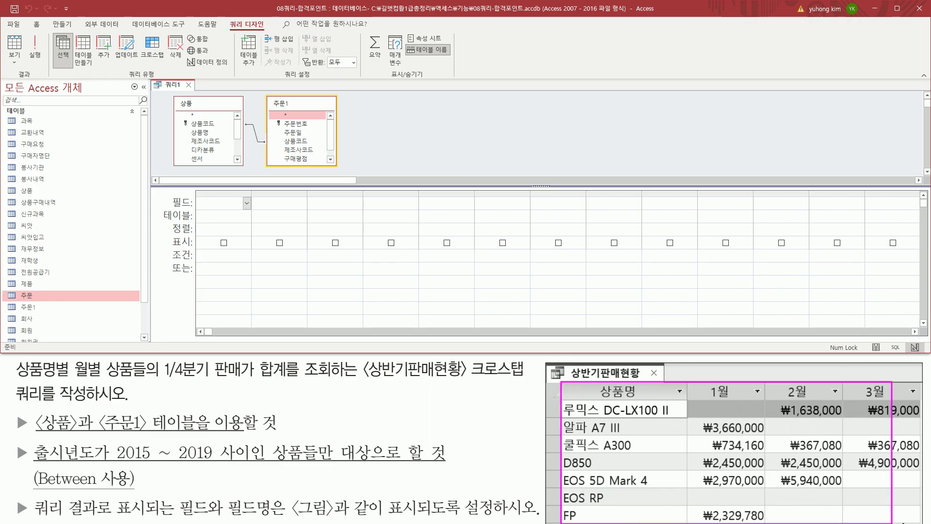
key(Escape)
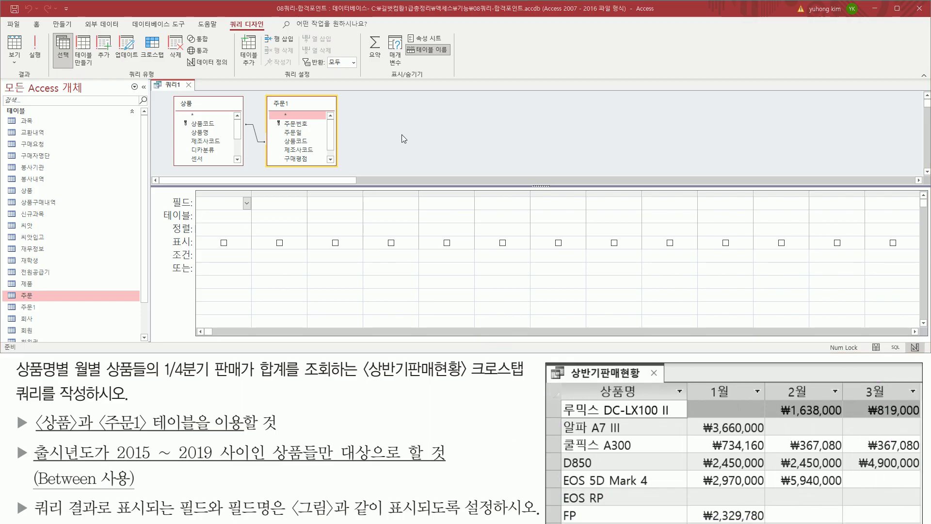
click(405, 133)
key(ctrl+2)
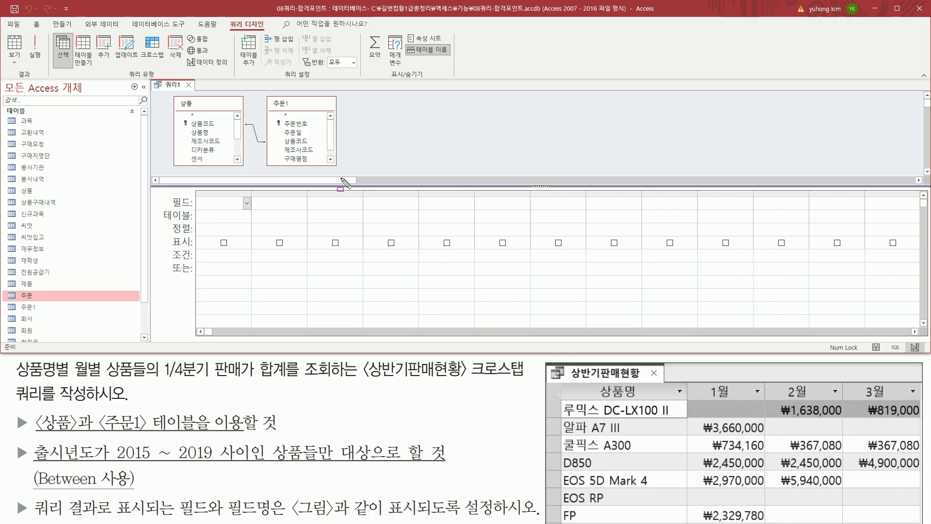
drag(124, 68, 160, 78)
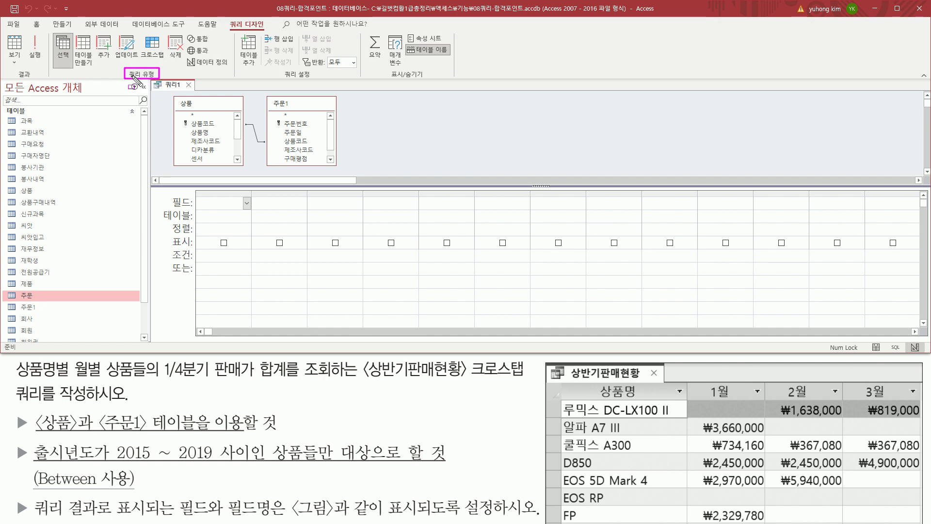
drag(144, 34, 166, 62)
key(Escape)
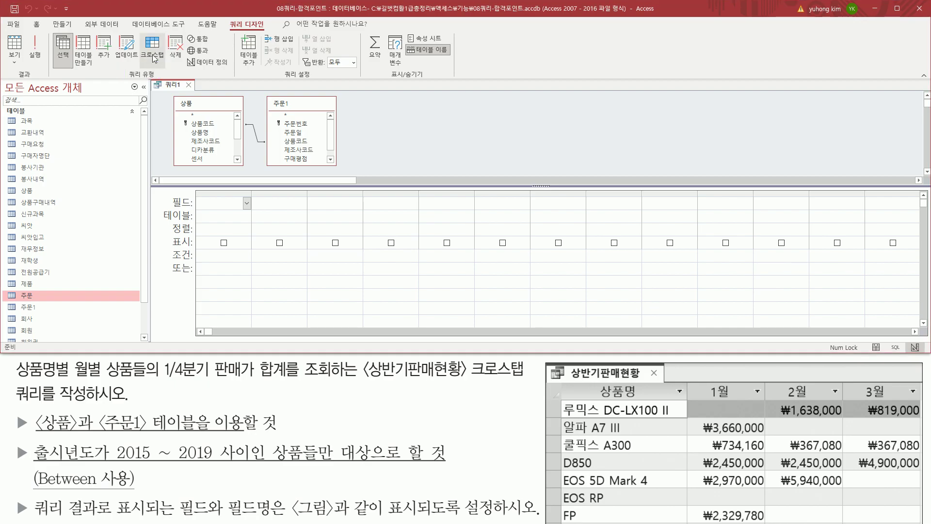
Change the query type to Crosstab (크로스탭)
click(156, 57)
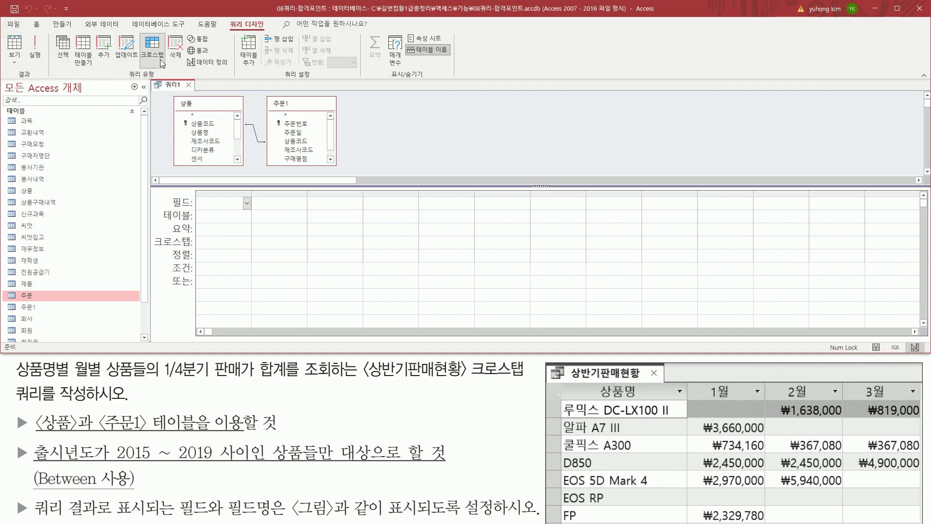
drag(138, 30, 169, 73)
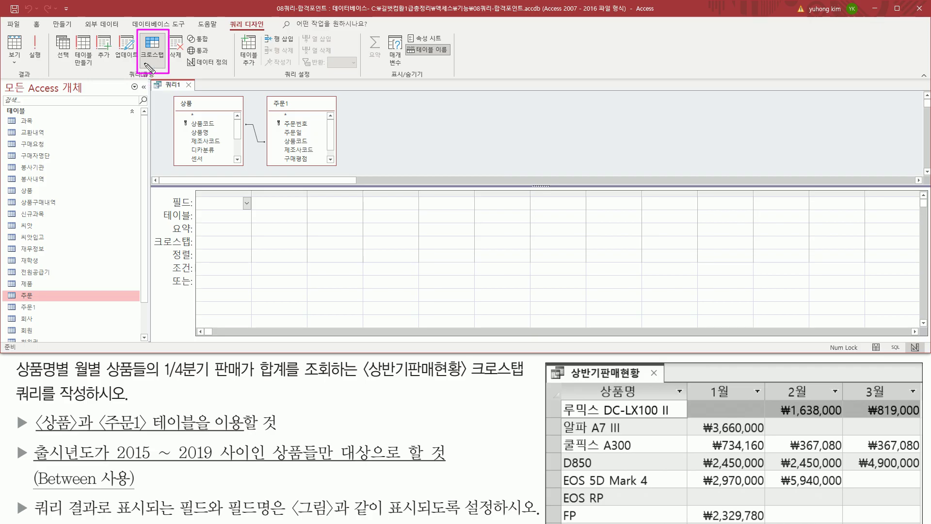
drag(151, 235, 196, 249)
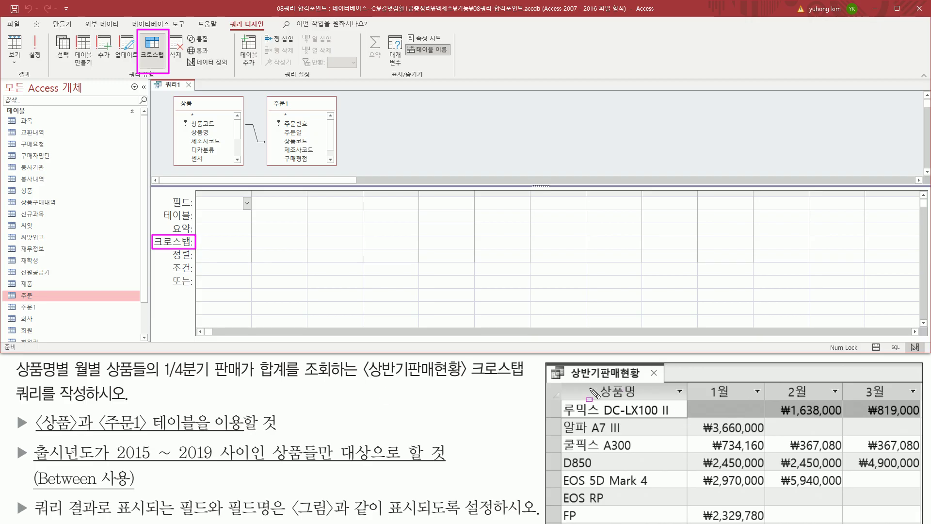
mouse_move(569, 383)
mouse_down()
mouse_move(674, 415)
mouse_move(665, 403)
mouse_move(664, 511)
mouse_up()
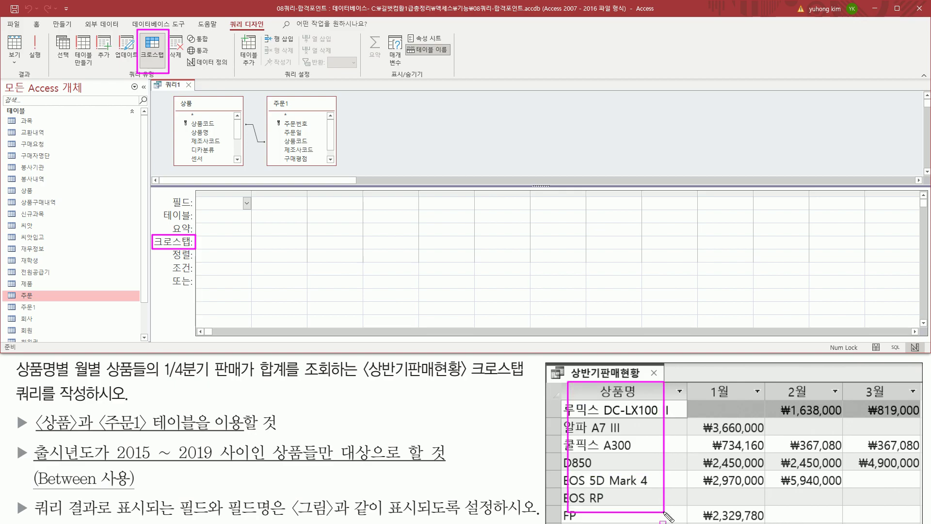
mouse_move(187, 128)
mouse_down()
mouse_move(199, 136)
mouse_move(215, 130)
mouse_move(221, 142)
mouse_up()
key(Escape)
Add the 상품명 field from the 상품 table to the first column of the query grid
click(203, 133)
double_click(203, 132)
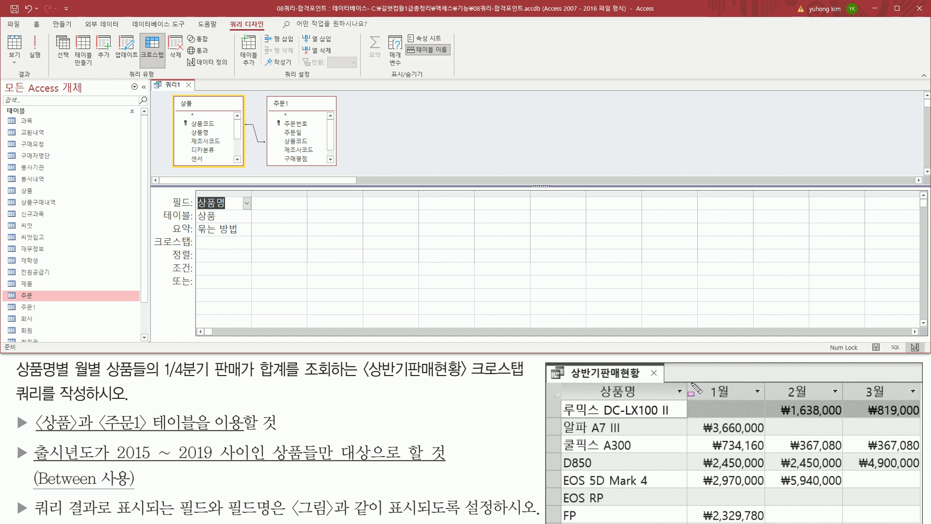
mouse_move(690, 381)
mouse_down()
mouse_move(800, 410)
mouse_move(915, 403)
mouse_up()
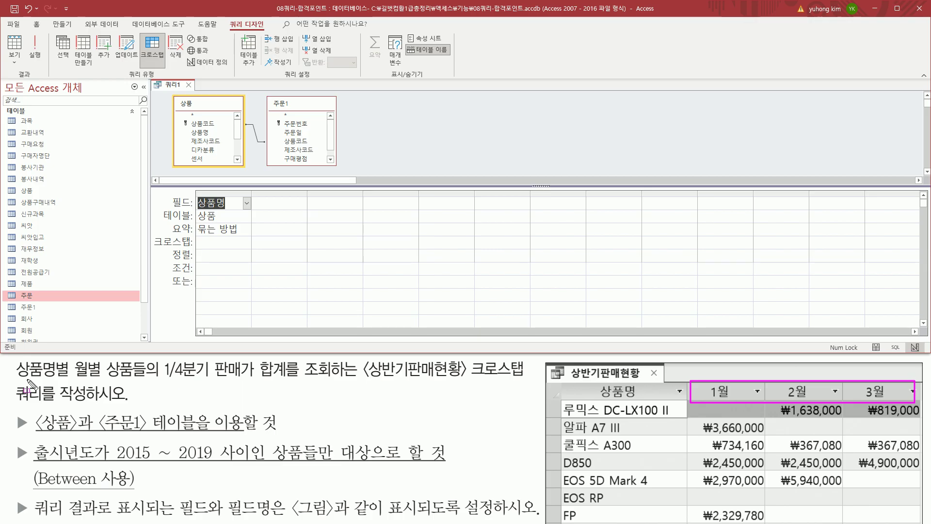
drag(17, 378, 459, 380)
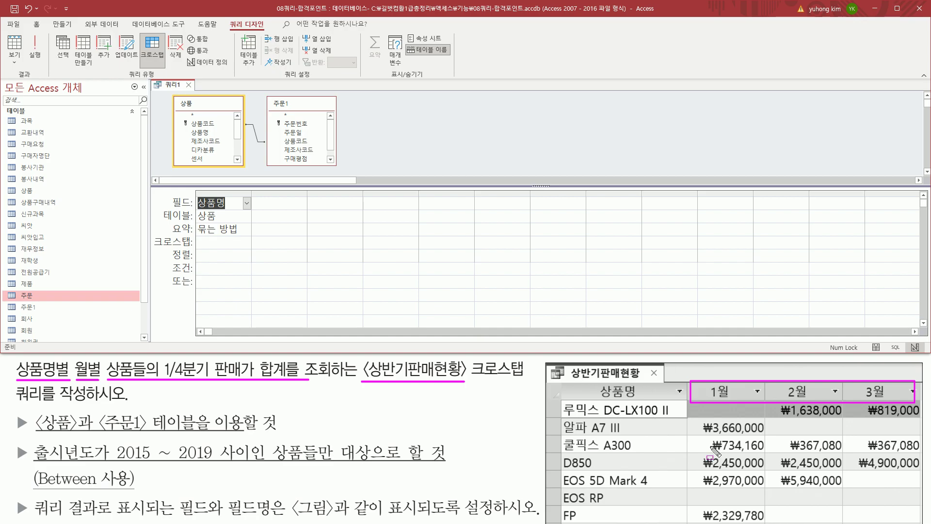
mouse_move(279, 127)
mouse_down()
mouse_move(280, 138)
mouse_move(313, 151)
mouse_move(295, 145)
mouse_up()
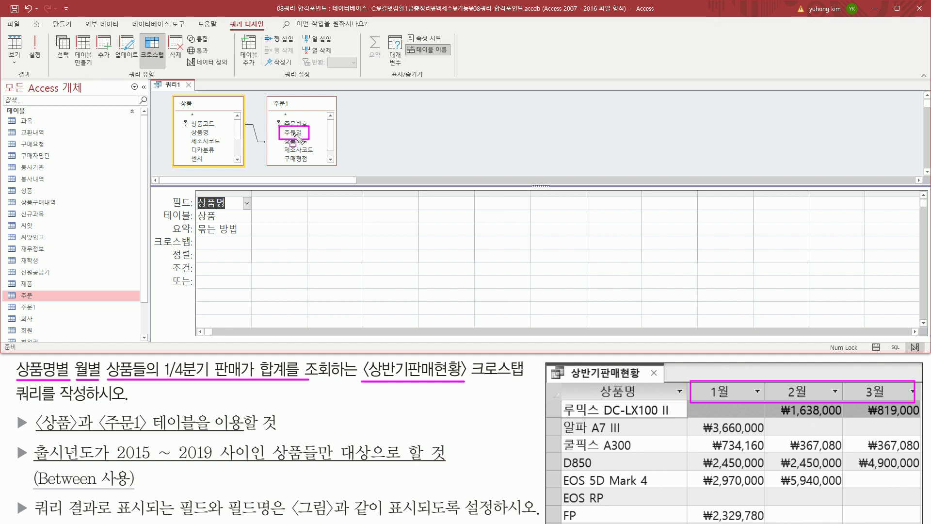
Add the 주문일 field from the 주문1 table to the second column of the query grid
click(294, 133)
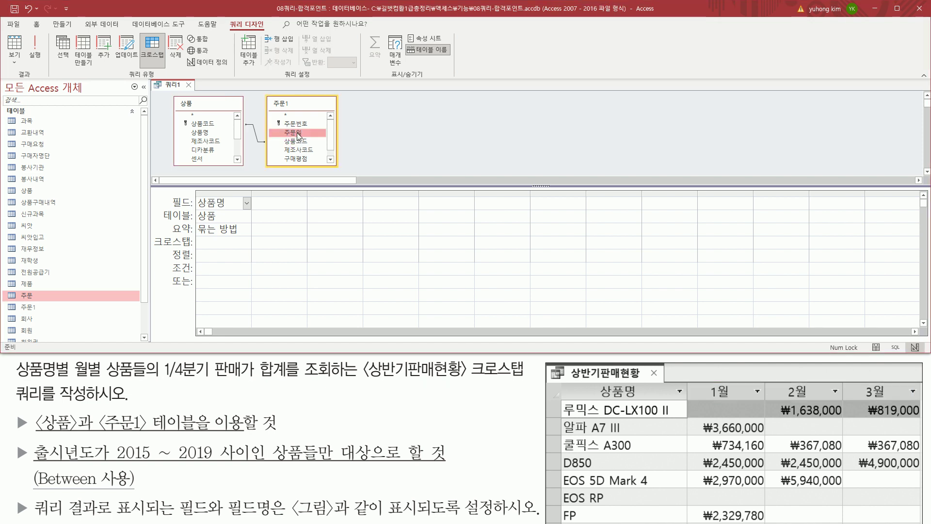
drag(298, 136, 278, 216)
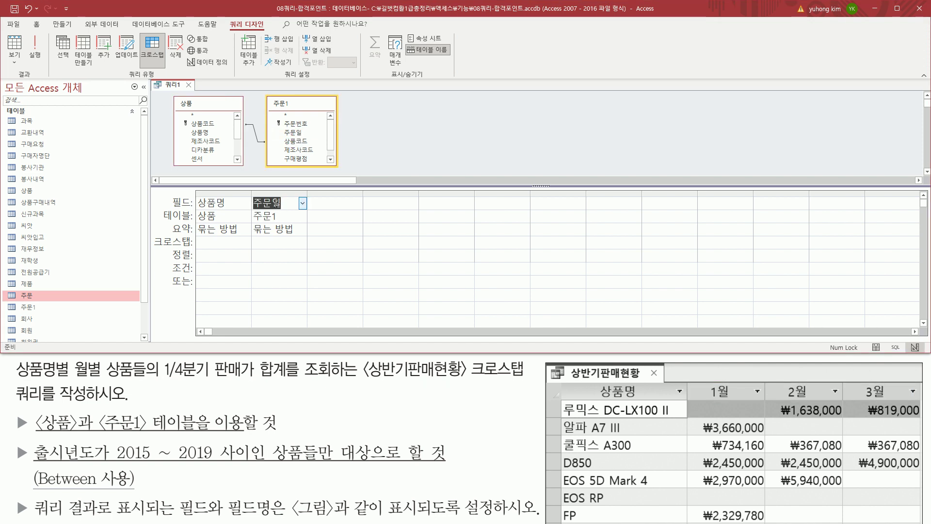
click(307, 193)
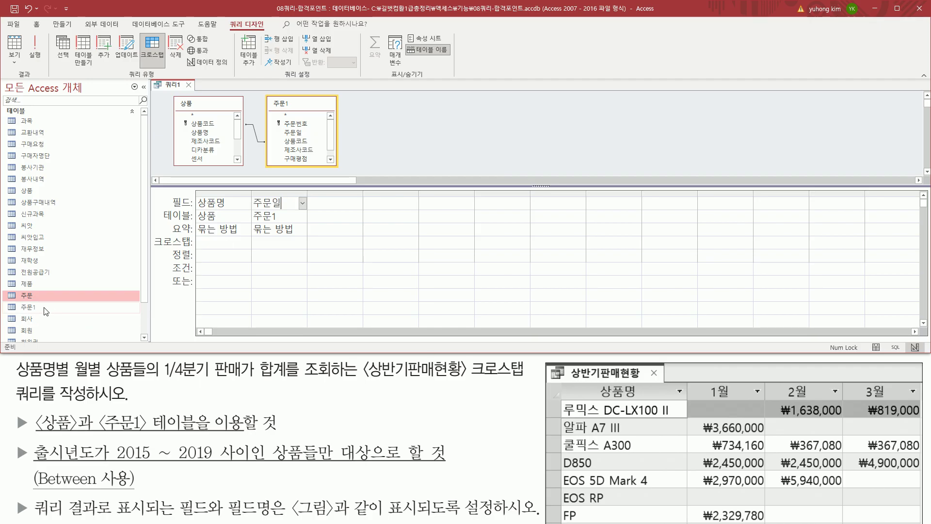
Open the 주문1 table and examine its 주문일 column
click(43, 307)
drag(14, 300, 52, 316)
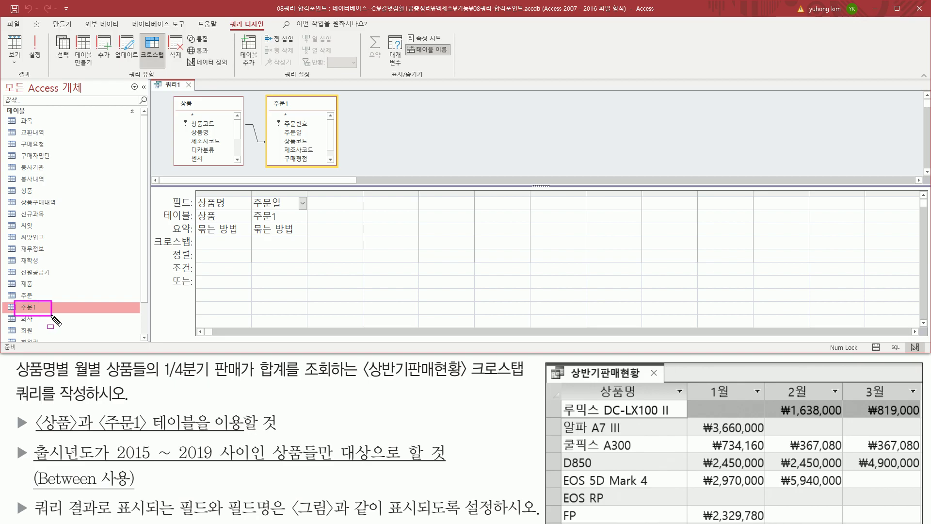
key(Escape)
double_click(39, 307)
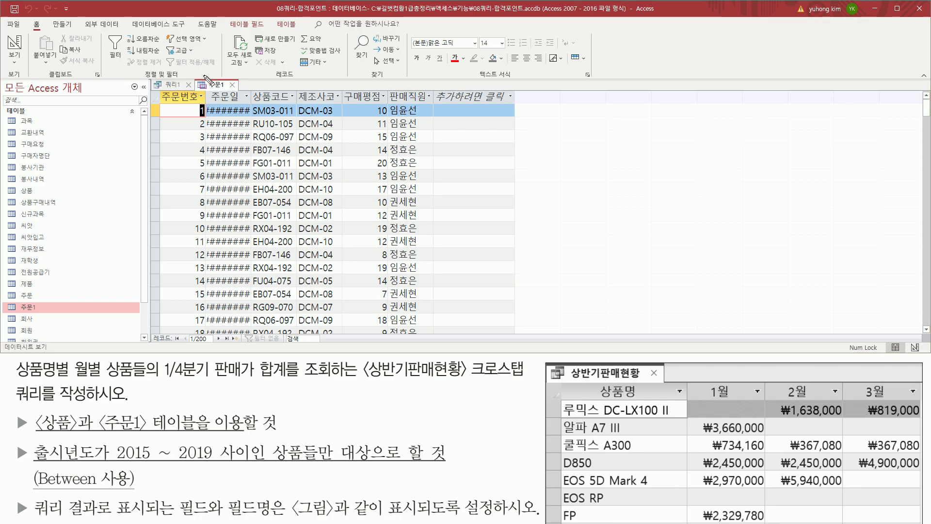
mouse_move(201, 74)
mouse_down()
mouse_move(241, 91)
mouse_move(233, 101)
mouse_move(245, 103)
mouse_move(213, 126)
mouse_move(262, 347)
mouse_move(247, 331)
mouse_up()
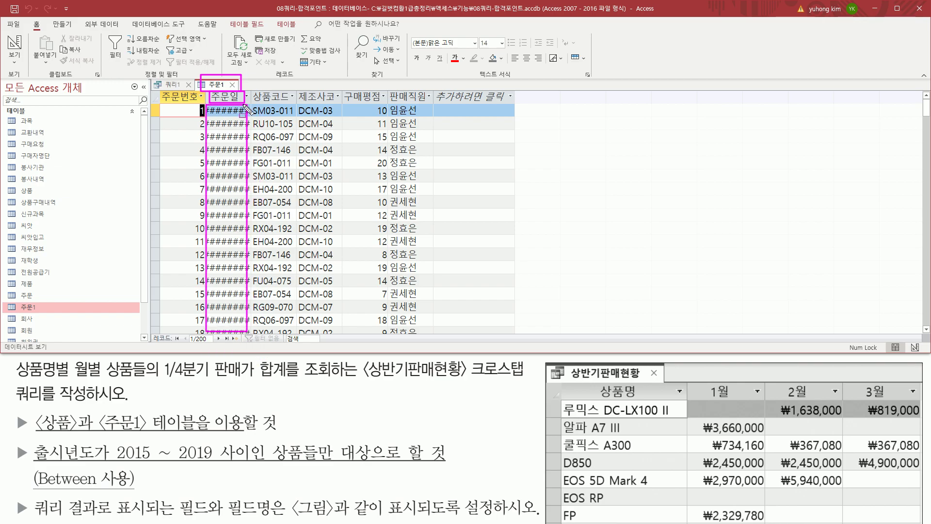
key(e)
drag(250, 88, 251, 102)
key(Escape)
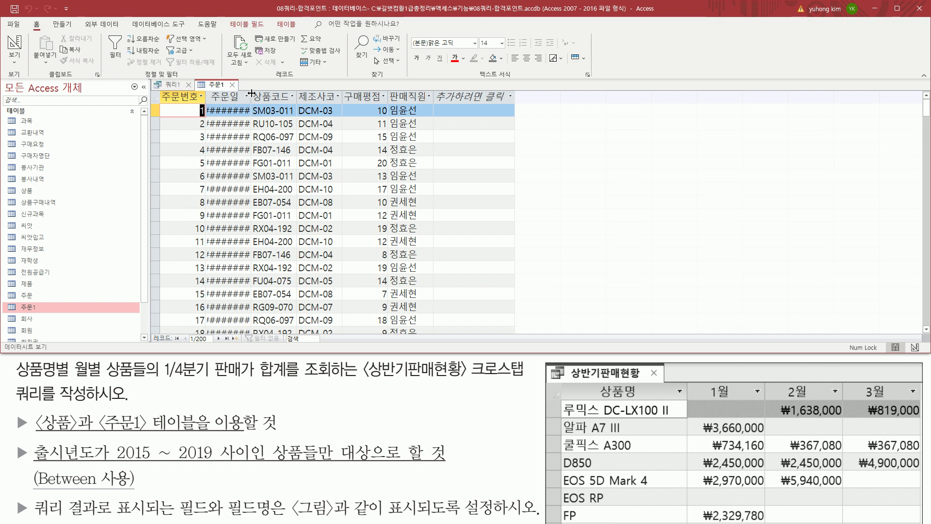
Fit the 주문일 column's width to its contents and read the order dates
double_click(251, 93)
key(ctrl+2)
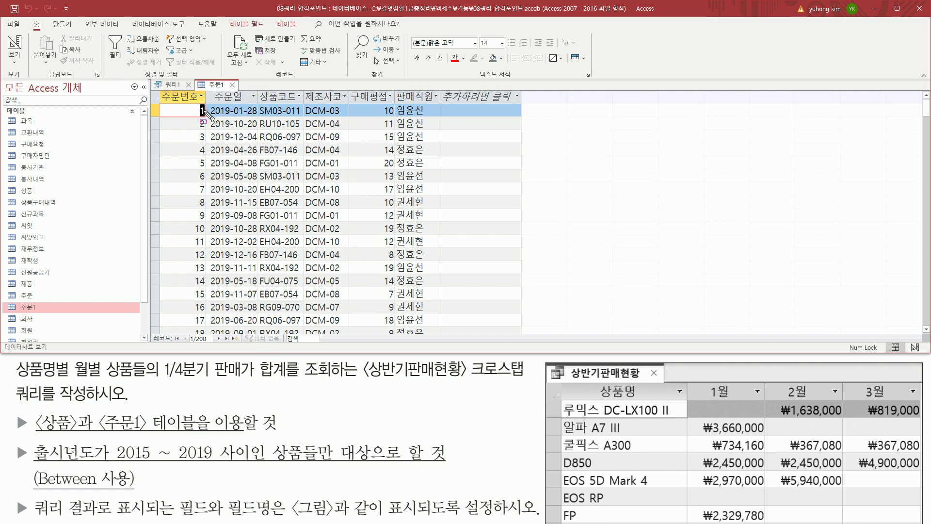
drag(208, 104, 262, 335)
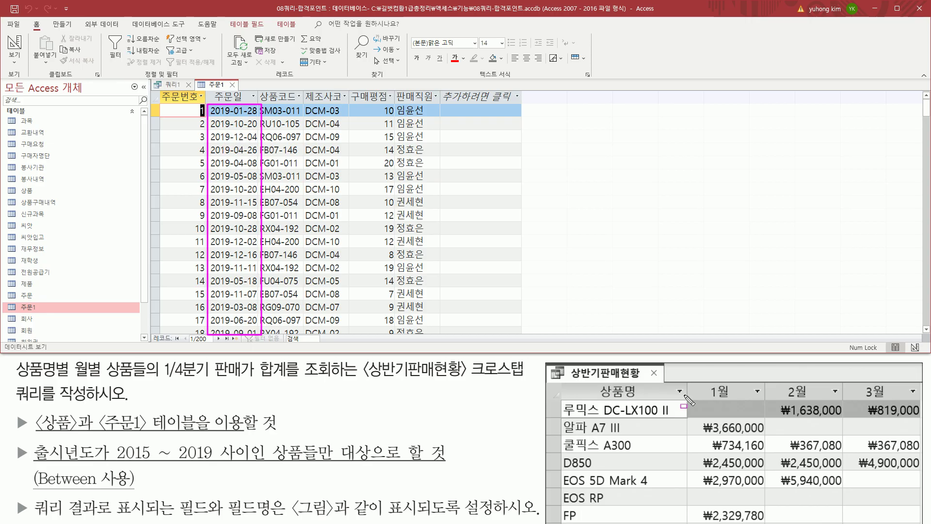
mouse_move(689, 376)
mouse_down()
mouse_move(858, 409)
mouse_move(913, 402)
mouse_up()
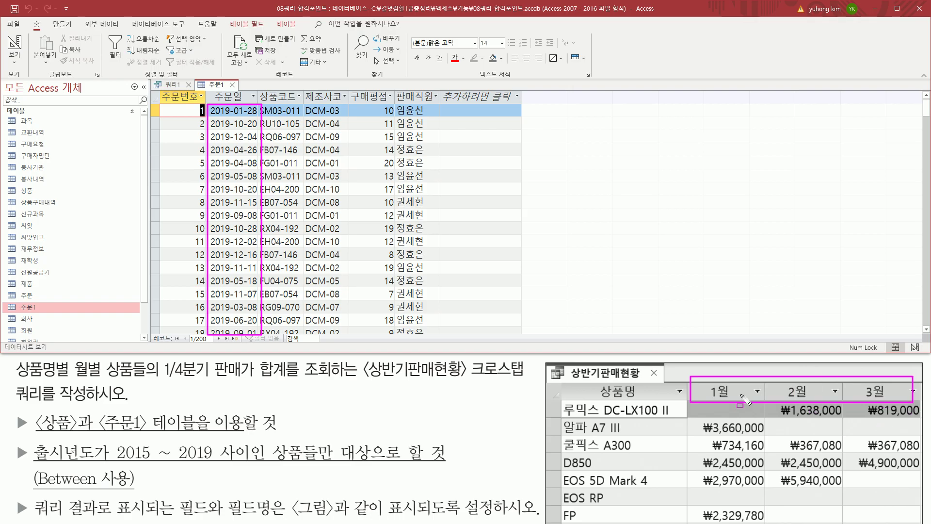
drag(232, 82, 240, 91)
key(Escape)
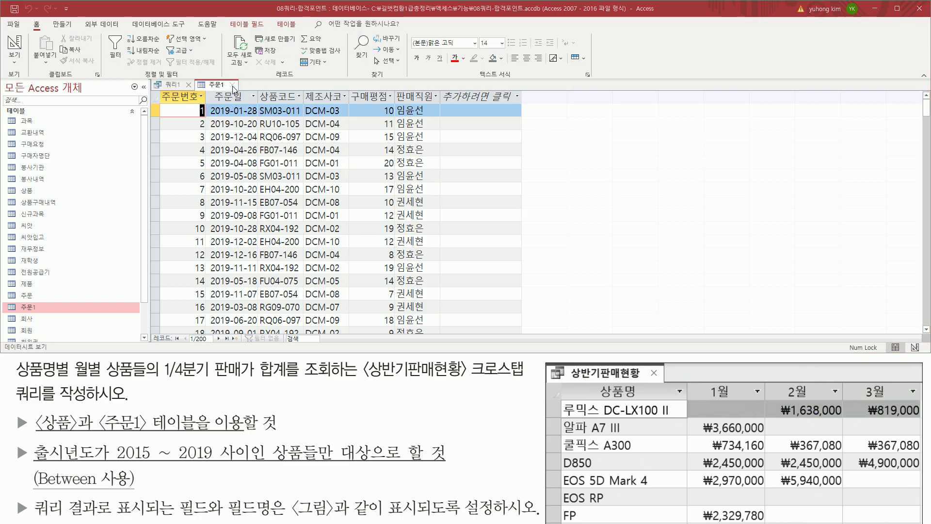
Close the 주문1 table without saving its layout changes
click(232, 85)
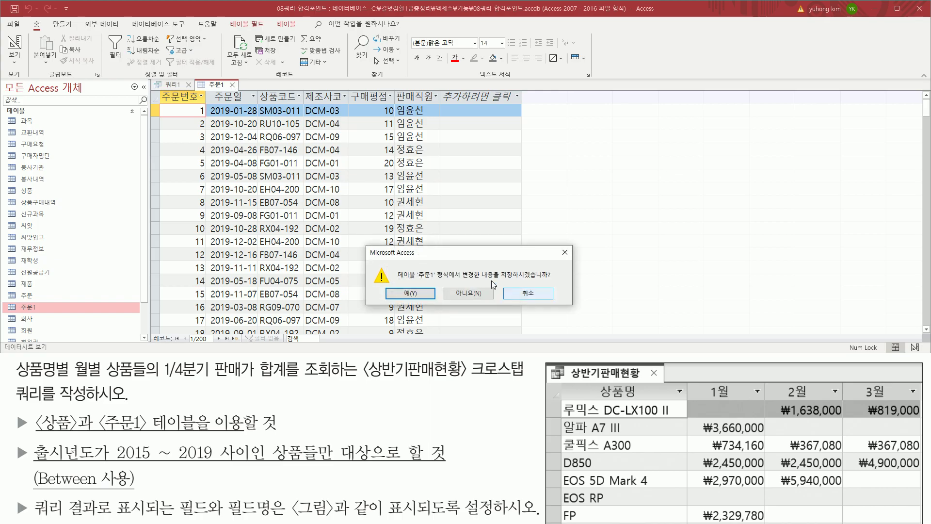
drag(501, 279, 544, 279)
drag(448, 285, 486, 303)
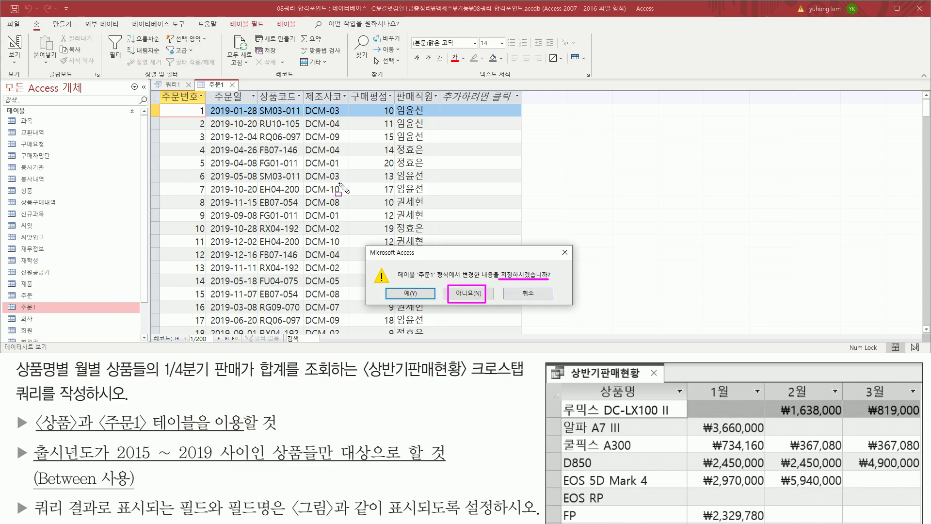
key(Escape)
click(469, 293)
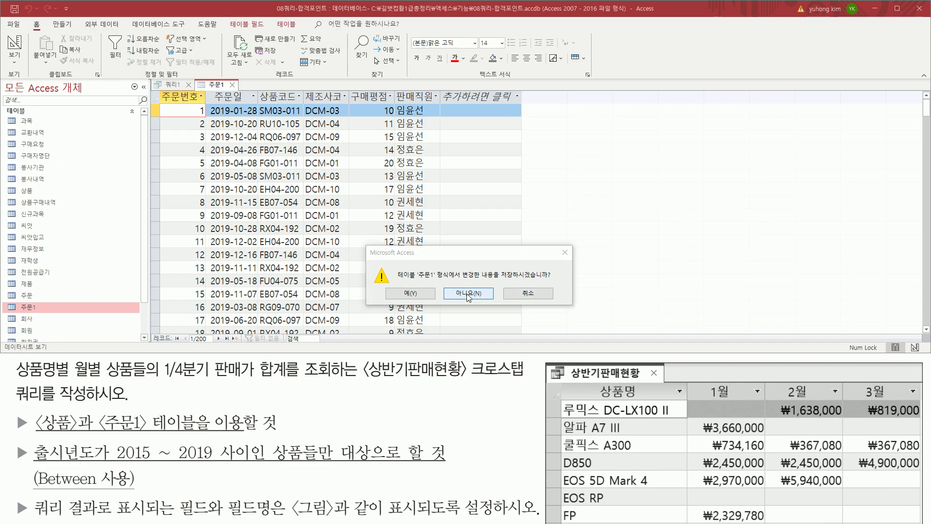
Widen the query grid's second column and change its 주문일 field to the expression Month([주문일])
drag(309, 192, 397, 192)
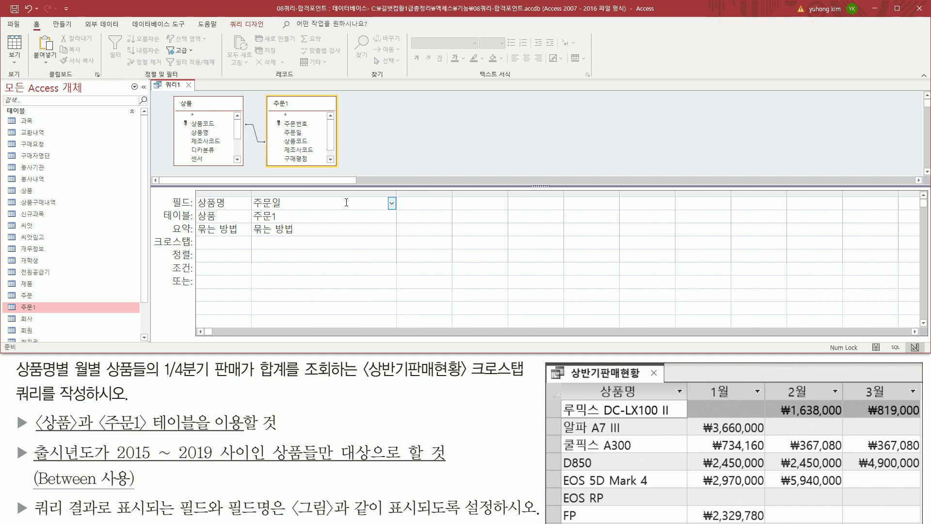
text(month( [)
key(Tab)
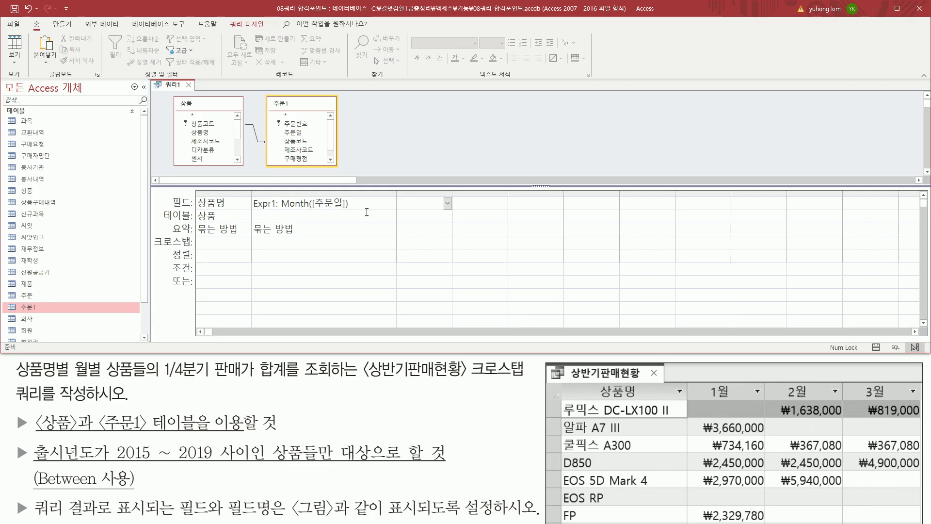
mouse_move(250, 211)
mouse_down()
mouse_move(286, 204)
mouse_move(281, 197)
mouse_up()
mouse_move(686, 382)
mouse_down()
mouse_move(690, 371)
mouse_move(747, 399)
mouse_move(915, 402)
mouse_up()
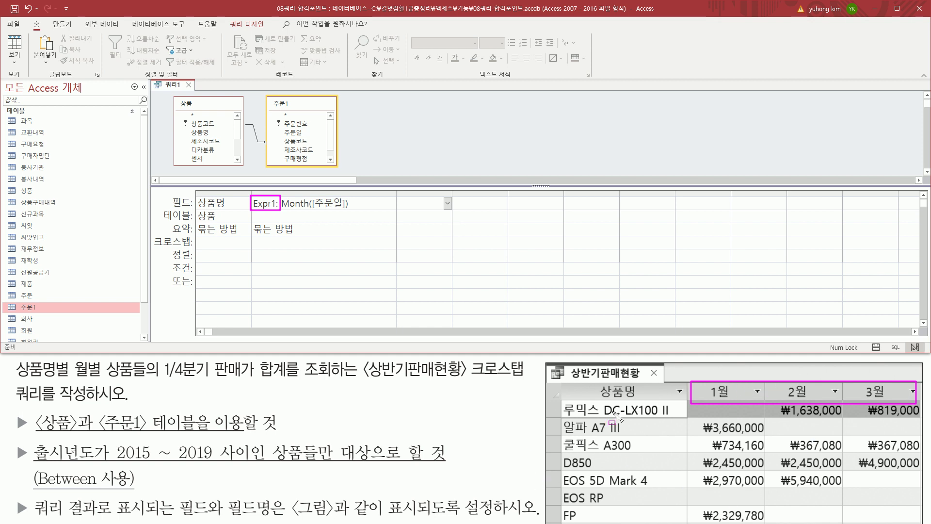
drag(252, 209, 275, 209)
key(Escape)
click(356, 204)
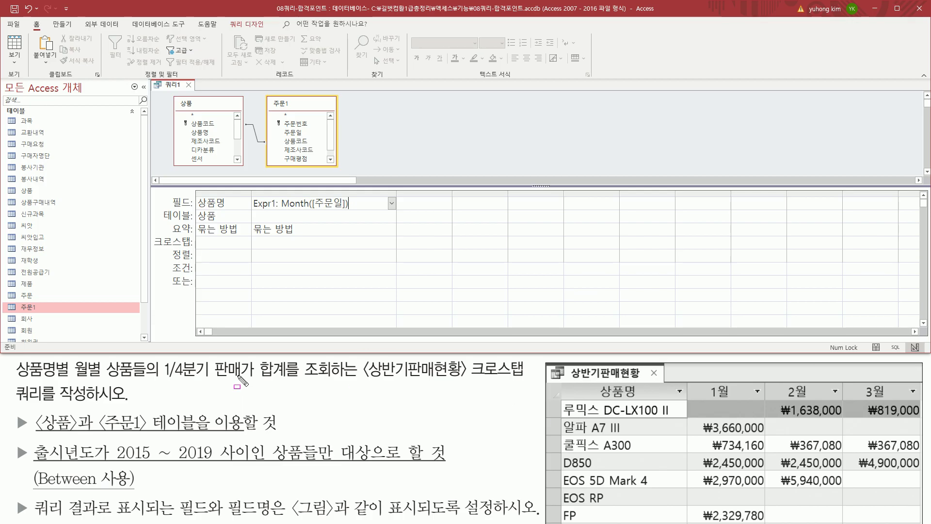
Add the 판매가 field from the 상품 table to the third column of the query grid
drag(214, 378, 288, 377)
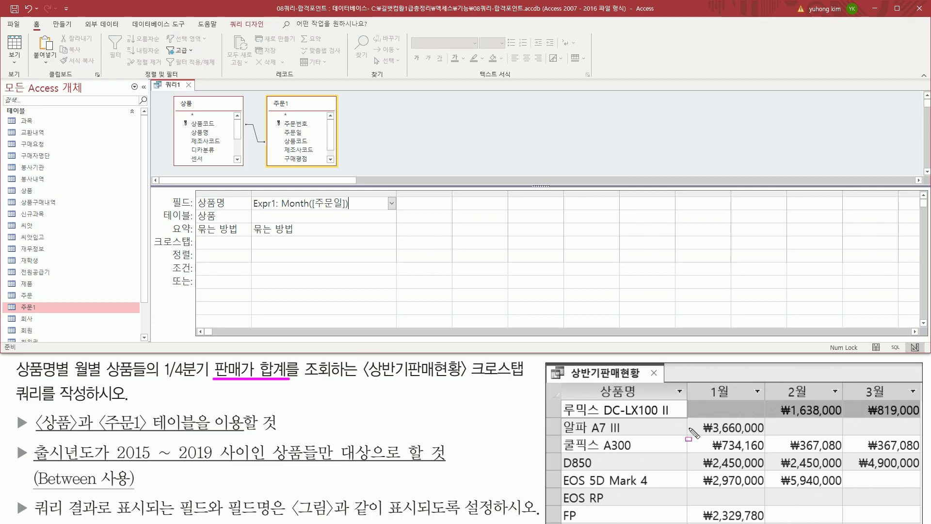
mouse_move(688, 399)
mouse_down()
mouse_move(703, 421)
mouse_move(866, 514)
mouse_move(919, 521)
mouse_up()
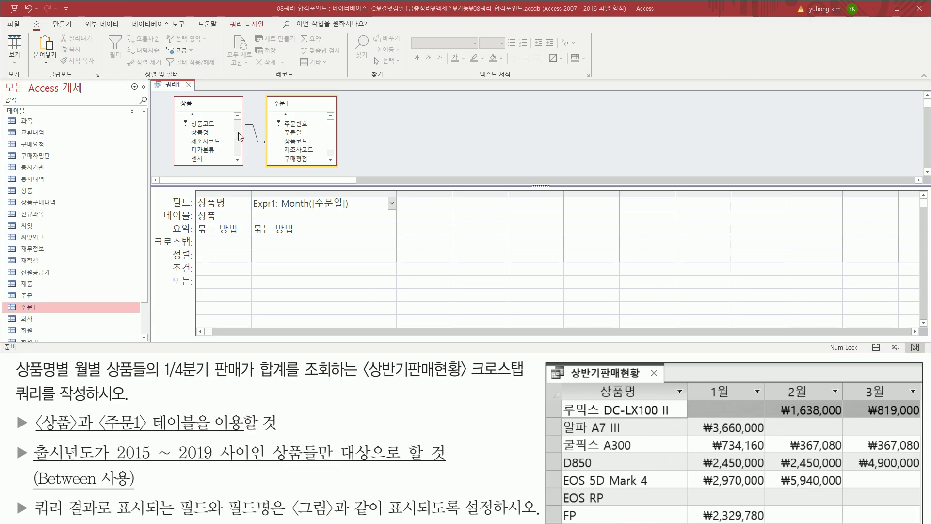
drag(238, 137, 240, 161)
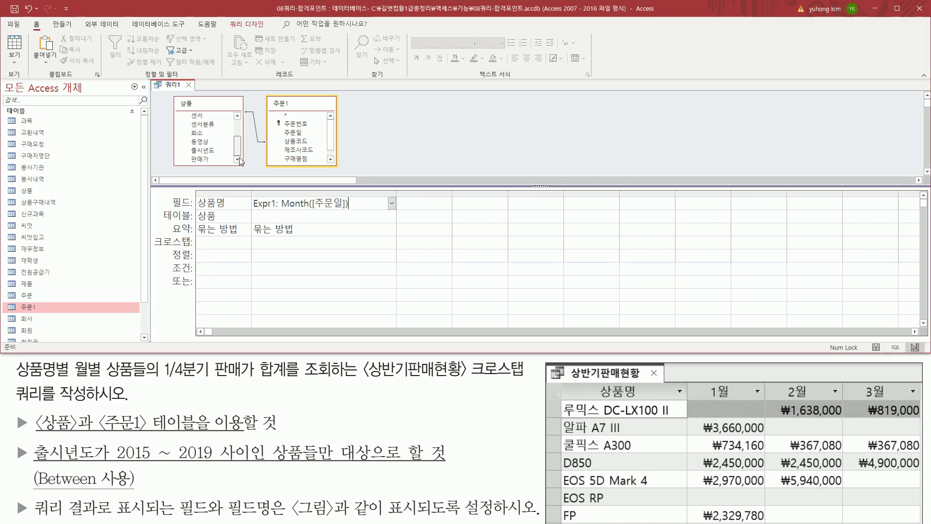
click(211, 159)
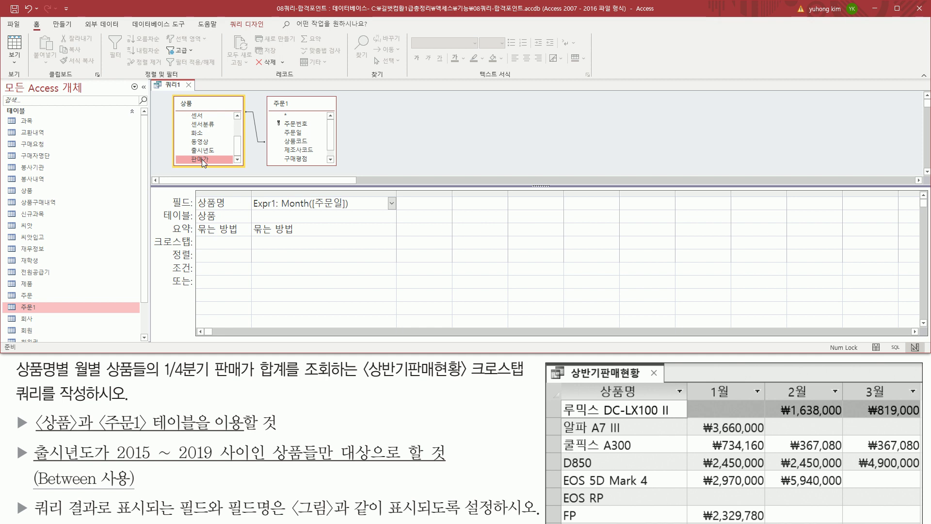
double_click(202, 159)
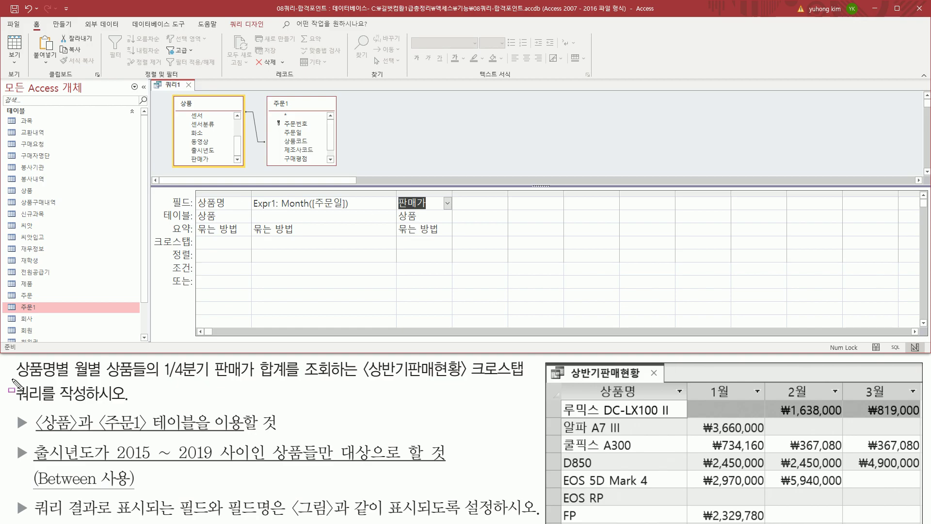
drag(13, 379, 70, 380)
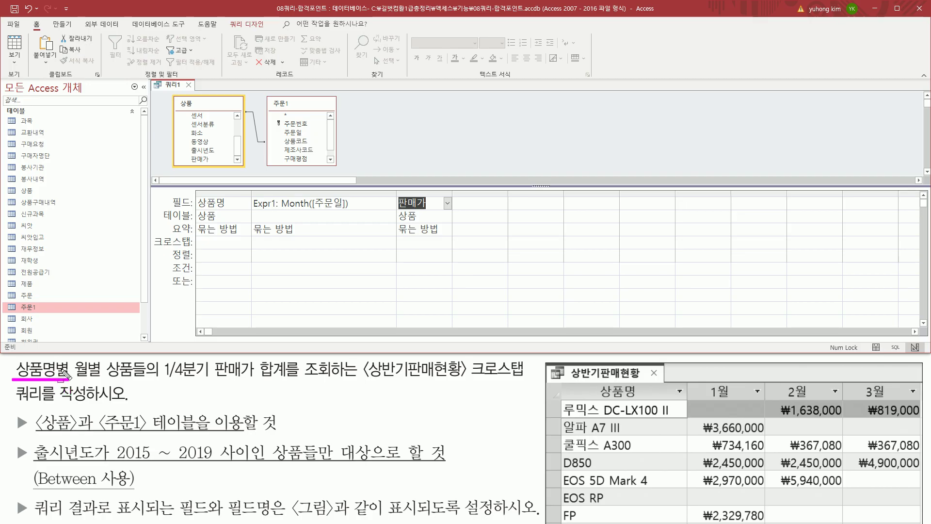
drag(198, 195, 233, 208)
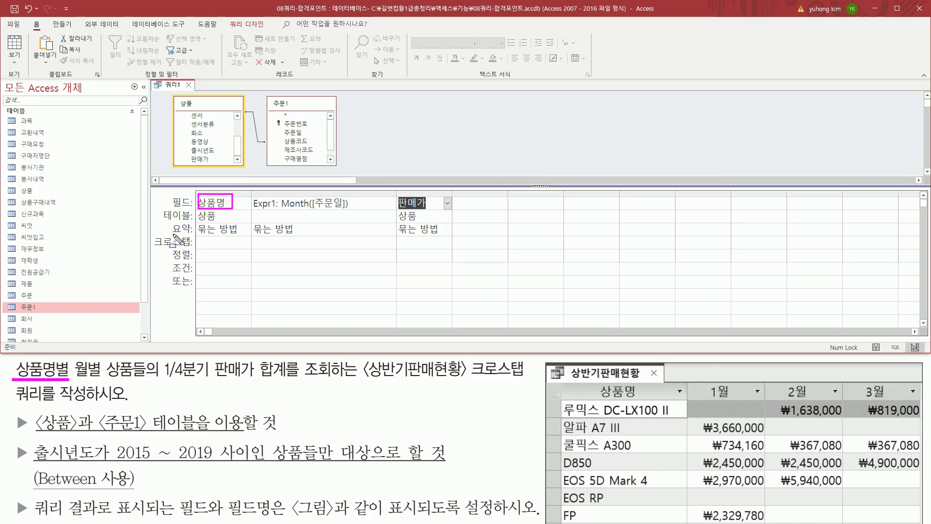
drag(197, 235, 243, 235)
drag(74, 379, 102, 379)
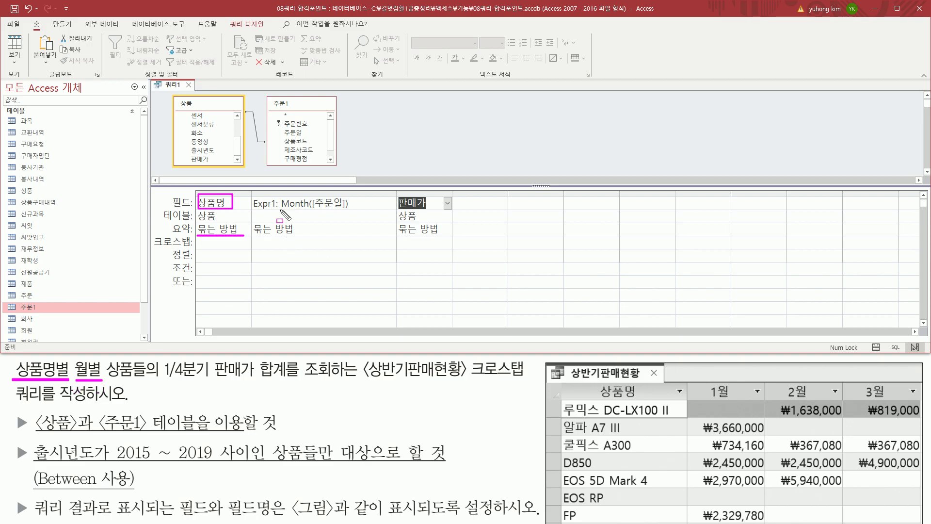
mouse_move(280, 208)
mouse_down()
mouse_move(350, 208)
mouse_move(281, 209)
mouse_up()
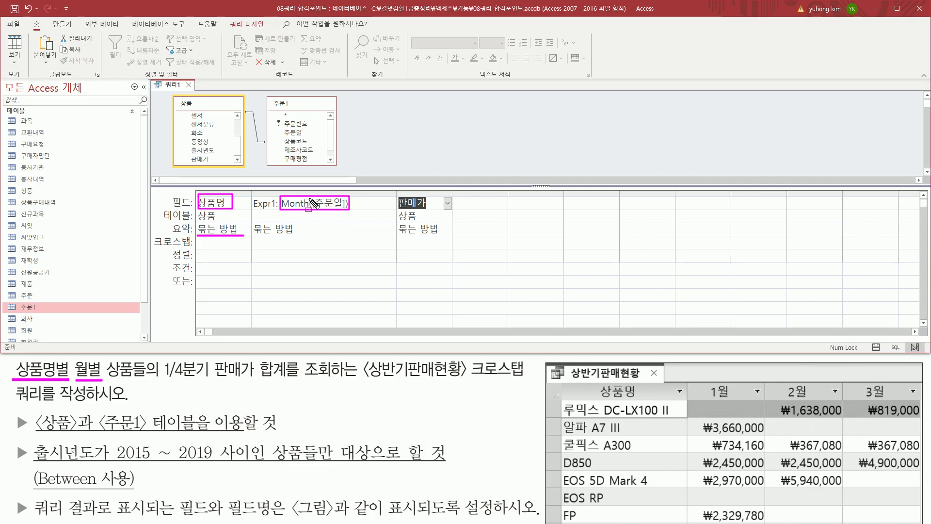
drag(251, 234, 296, 234)
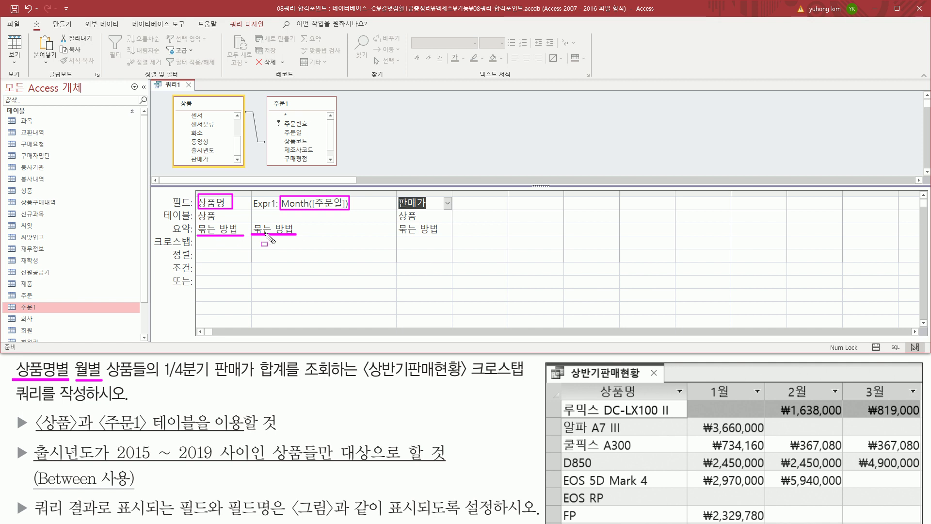
drag(238, 234, 245, 235)
drag(212, 379, 291, 379)
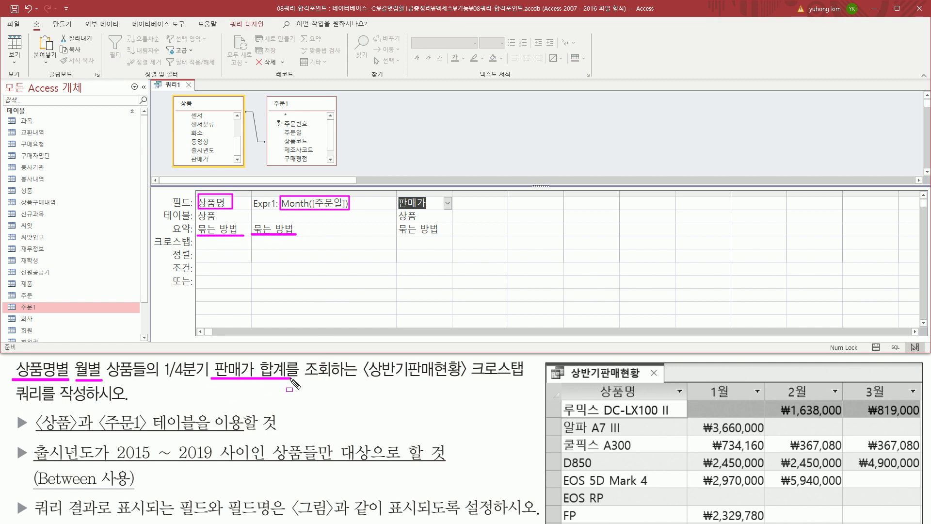
Set the summary function (요약) of the 판매가 column to 합계
mouse_move(395, 192)
mouse_down()
mouse_move(428, 209)
mouse_move(427, 237)
mouse_move(447, 237)
mouse_up()
key(Escape)
click(447, 229)
click(431, 260)
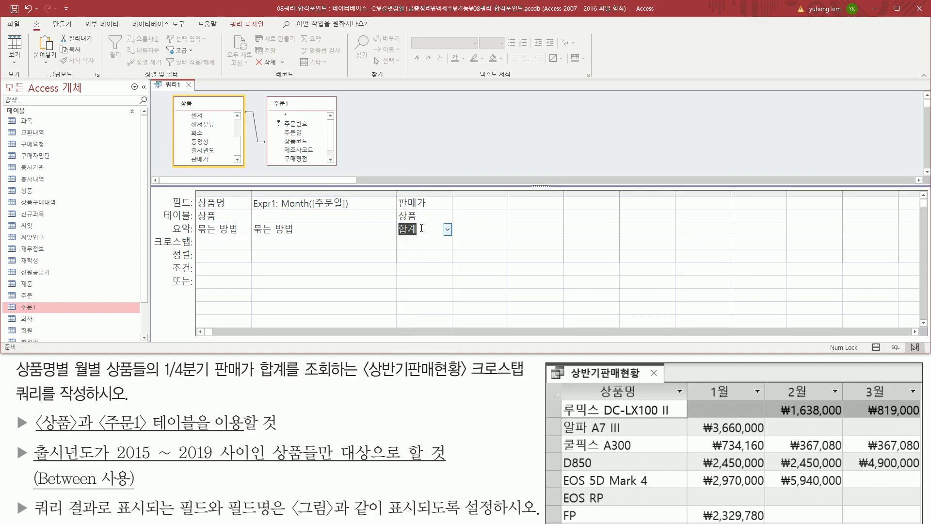
click(424, 228)
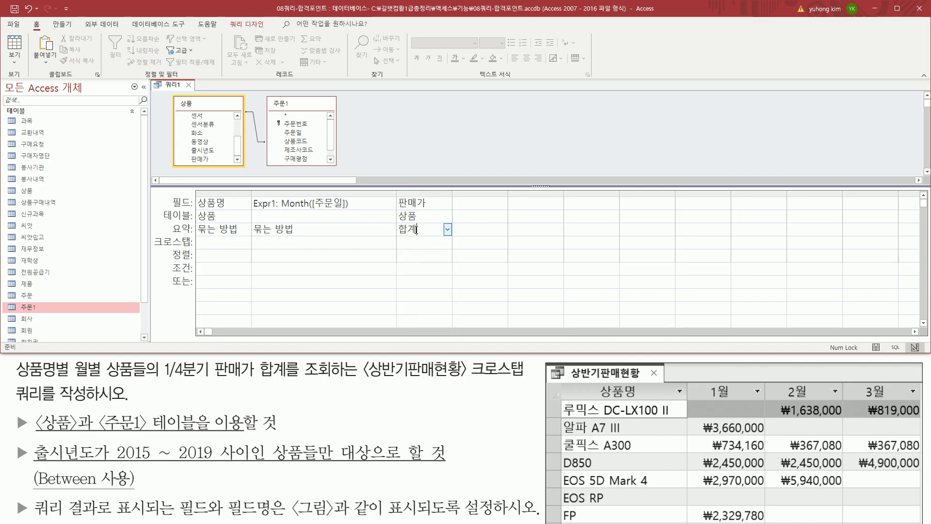
Set the crosstab role (크로스탭) of the 상품명 column to 행 머리글
mouse_move(194, 194)
mouse_down()
mouse_move(252, 245)
mouse_move(242, 191)
mouse_up()
key(Escape)
click(233, 243)
drag(152, 235, 193, 249)
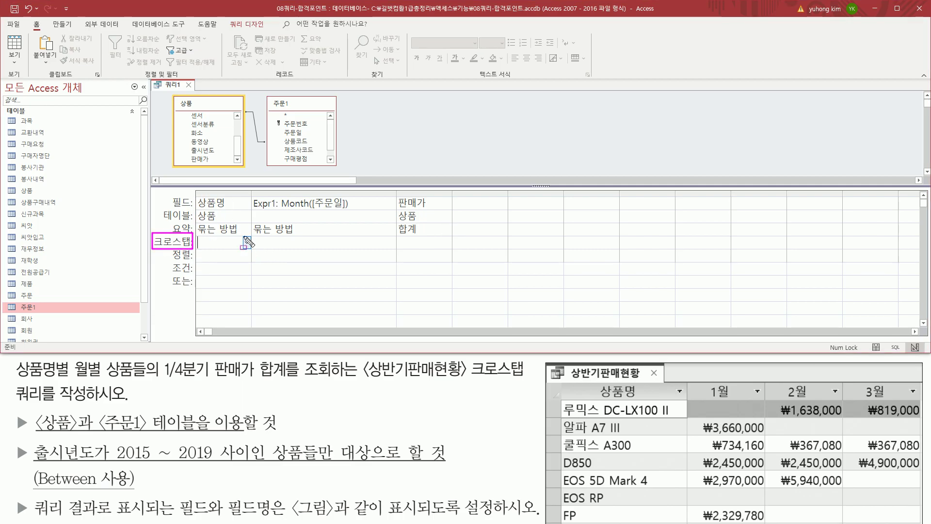
key(Escape)
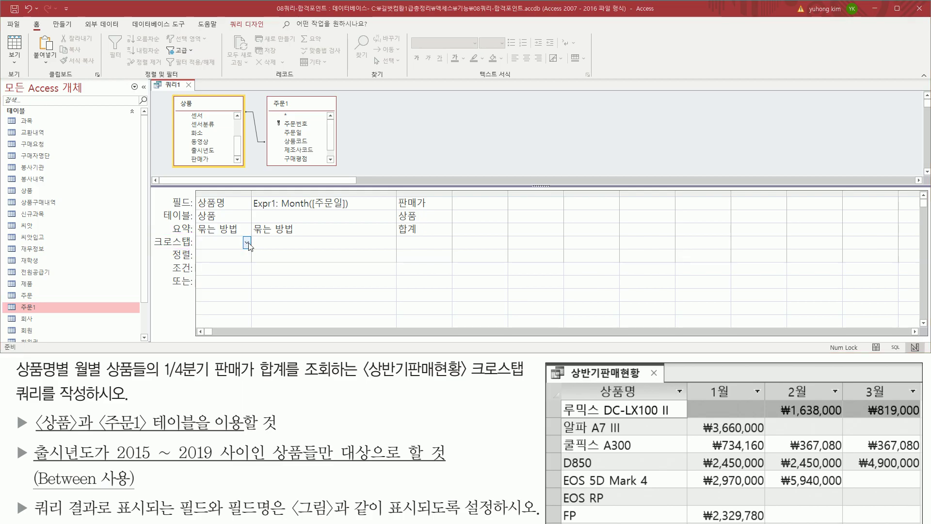
click(247, 242)
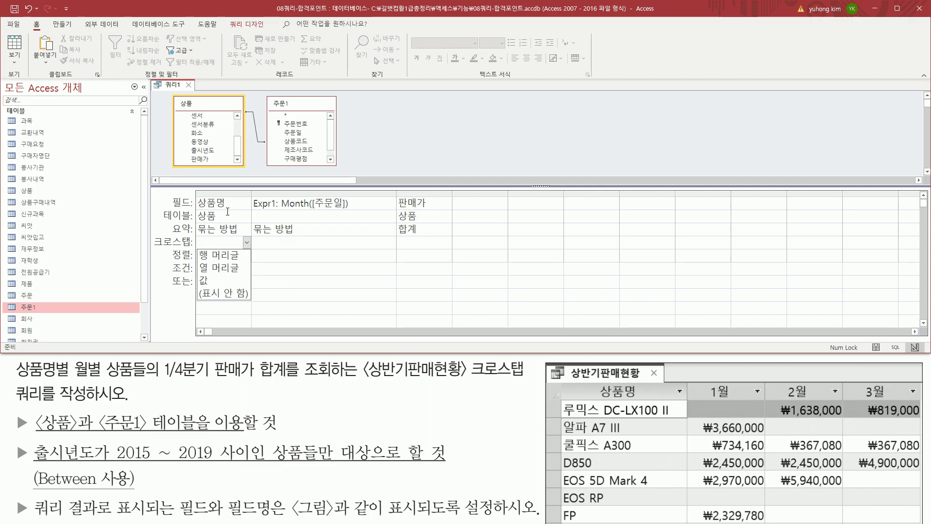
click(223, 256)
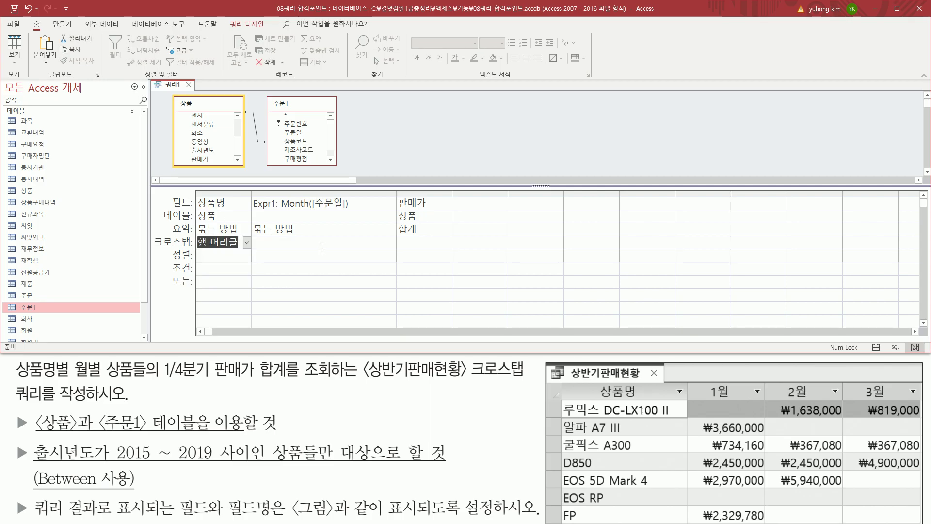
Set the crosstab role (크로스탭) of the Month([주문일]) column to 열 머리글
click(322, 243)
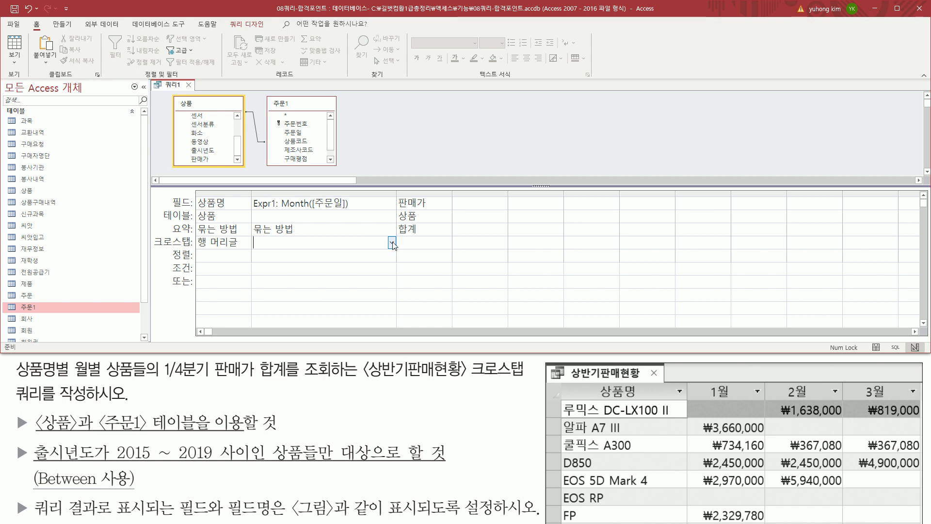
click(392, 243)
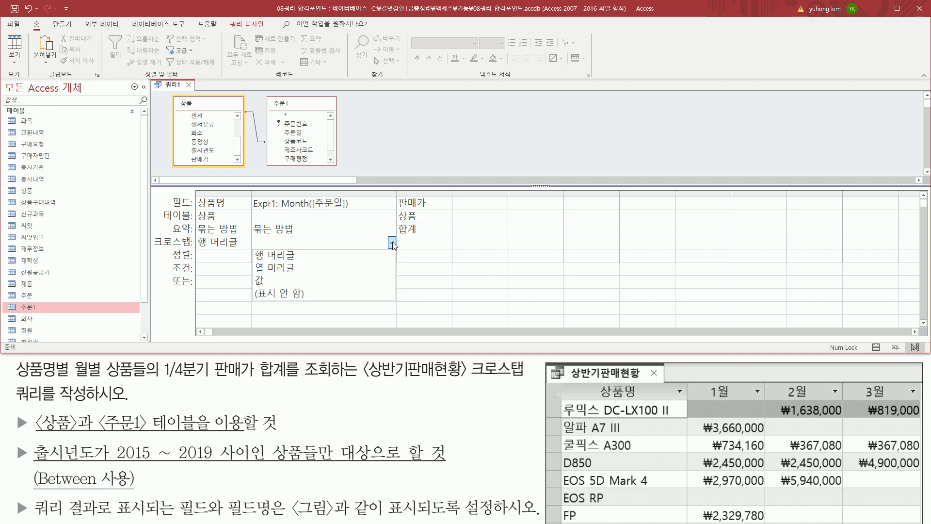
click(351, 268)
Set the crosstab role (크로스탭) of the 판매가 column to 값
click(440, 243)
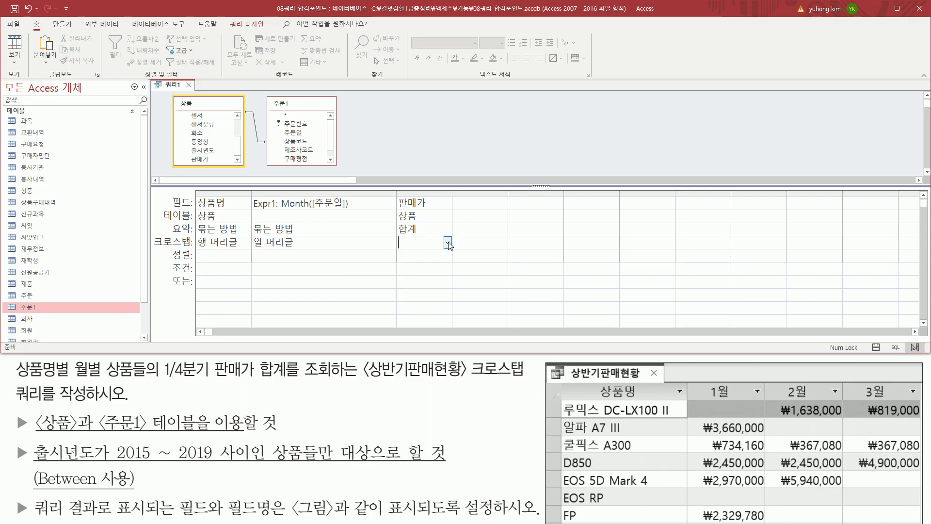
click(447, 243)
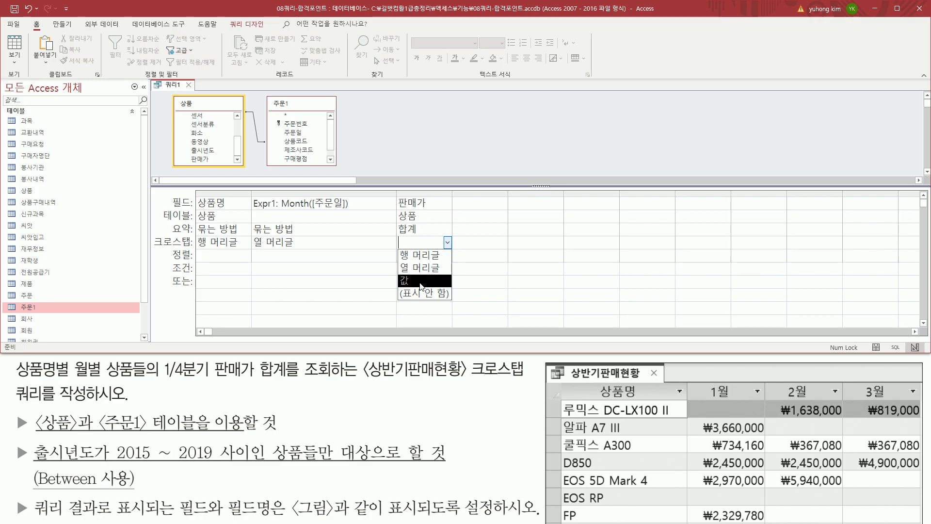
click(420, 283)
click(431, 242)
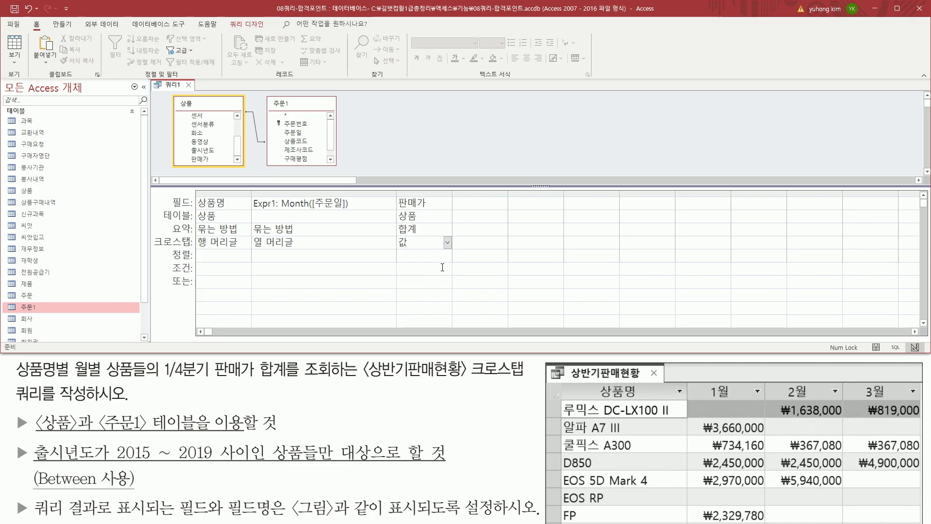
Add the 출시년도 field from the 상품 table to the fourth column of the query grid
mouse_move(13, 443)
mouse_down()
mouse_move(18, 457)
mouse_move(99, 461)
mouse_move(93, 440)
mouse_move(167, 461)
mouse_move(221, 462)
mouse_up()
key(Escape)
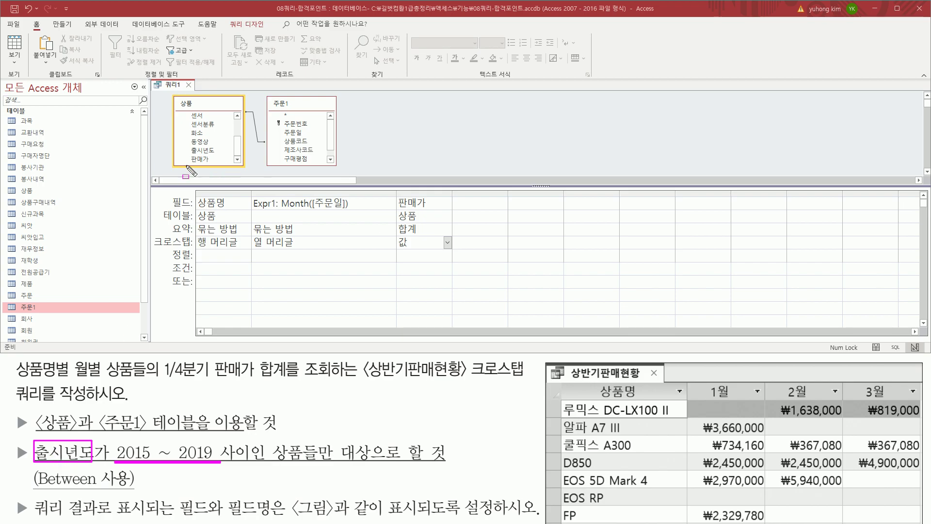
drag(187, 144, 222, 159)
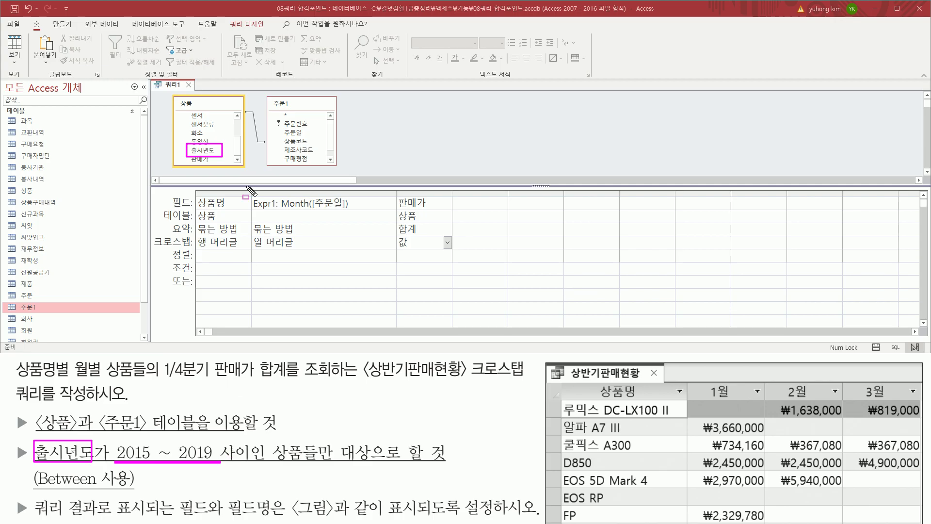
mouse_move(196, 153)
mouse_down()
mouse_move(213, 159)
mouse_move(208, 152)
mouse_up()
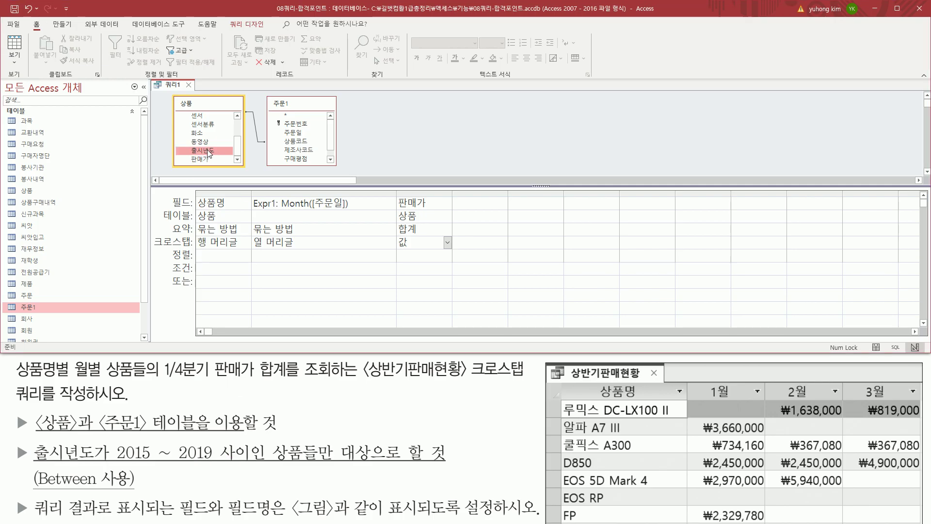
double_click(209, 153)
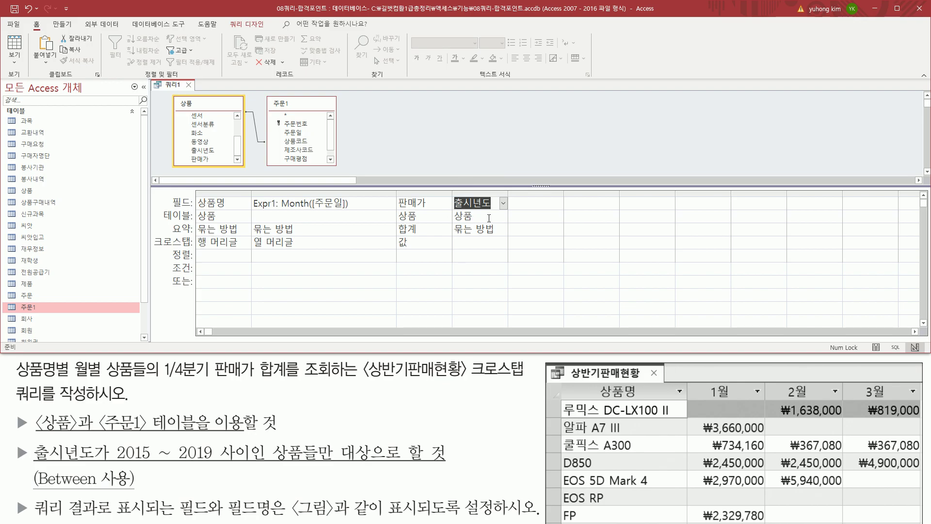
mouse_move(448, 195)
mouse_down()
mouse_move(510, 252)
mouse_move(510, 240)
mouse_up()
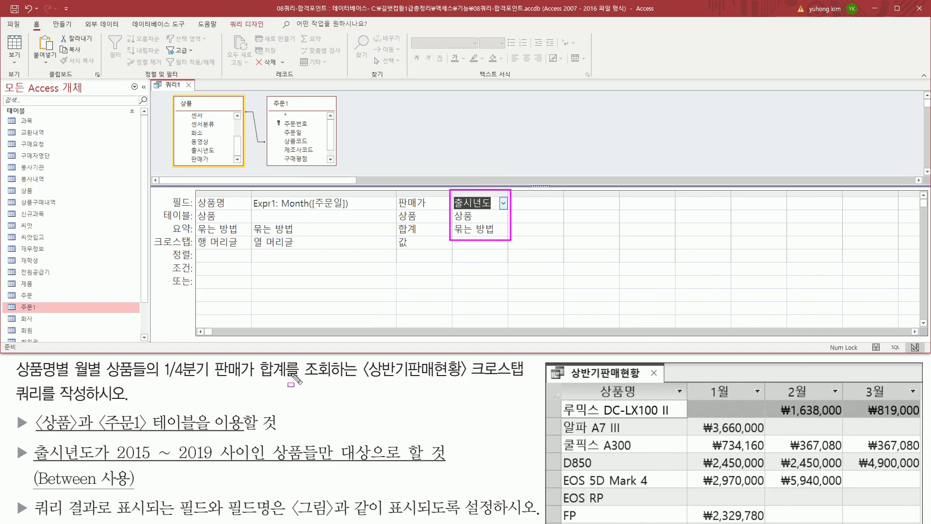
mouse_move(111, 439)
mouse_down()
mouse_move(113, 461)
mouse_move(252, 462)
mouse_up()
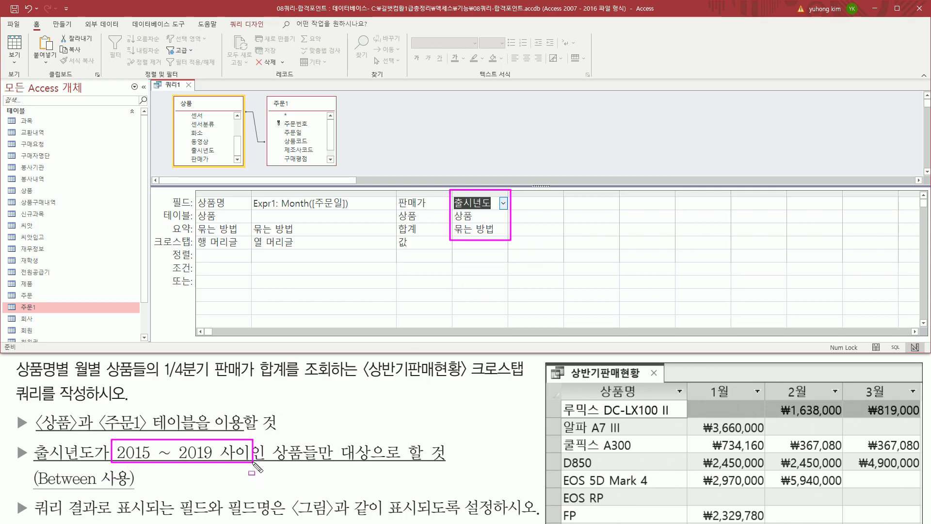
drag(29, 488, 128, 489)
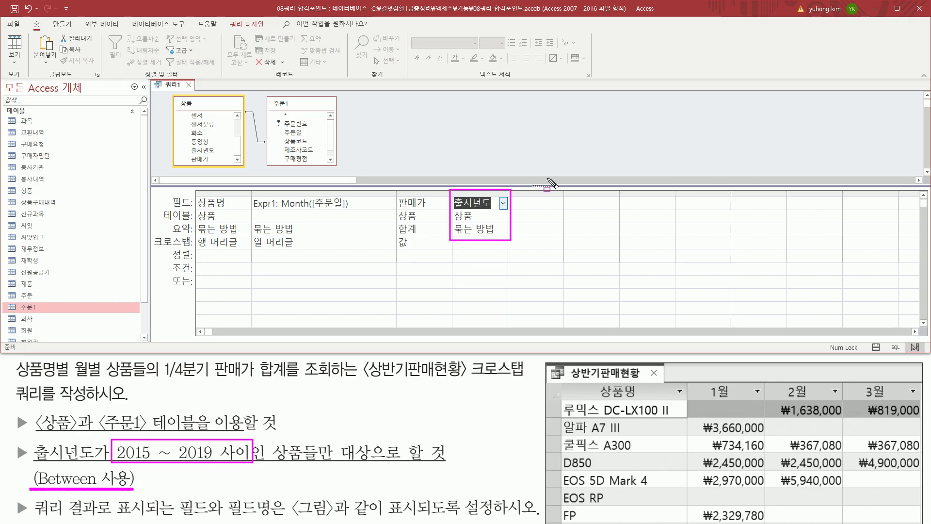
drag(169, 259, 197, 278)
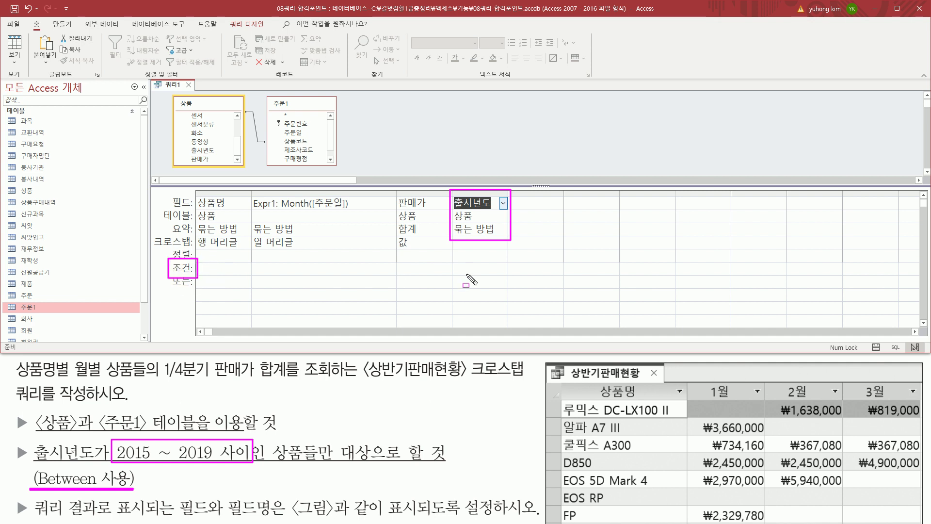
drag(453, 274, 506, 273)
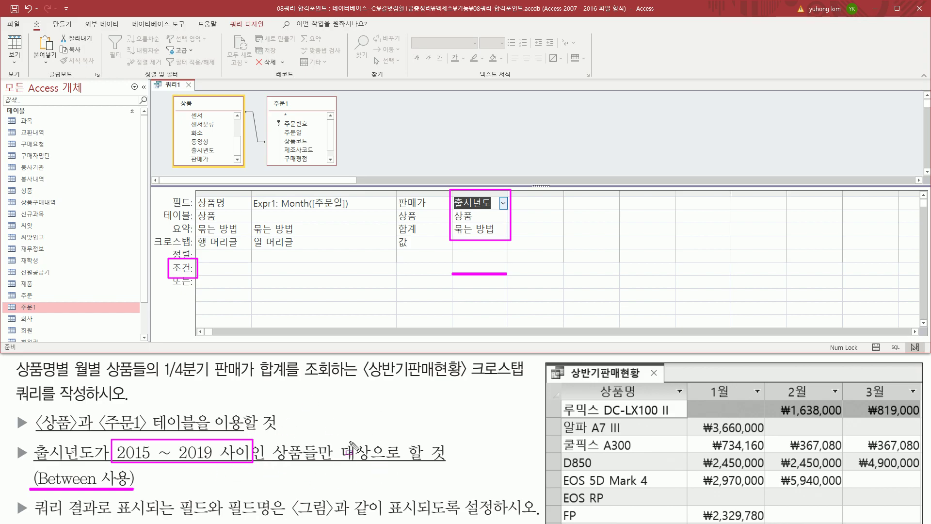
click(478, 215)
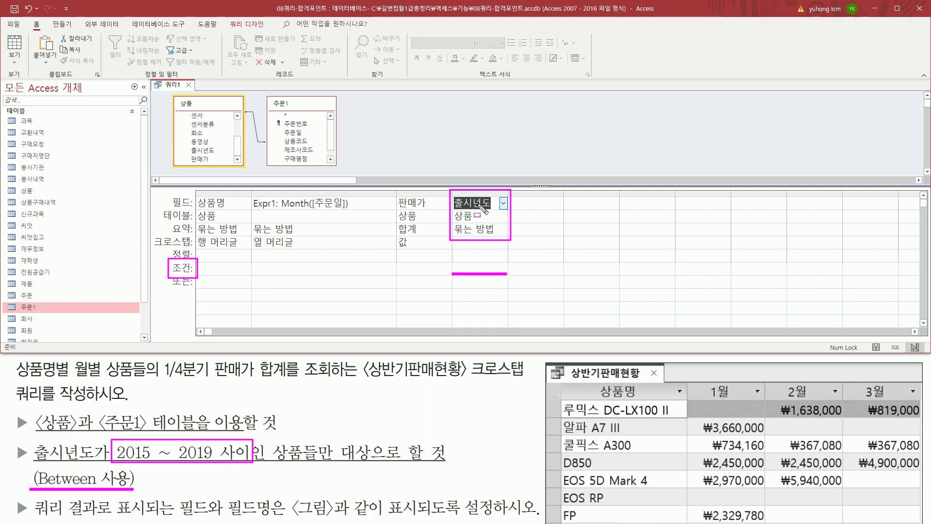
key(Escape)
key(ctrl+2)
drag(185, 143, 221, 156)
drag(176, 98, 202, 109)
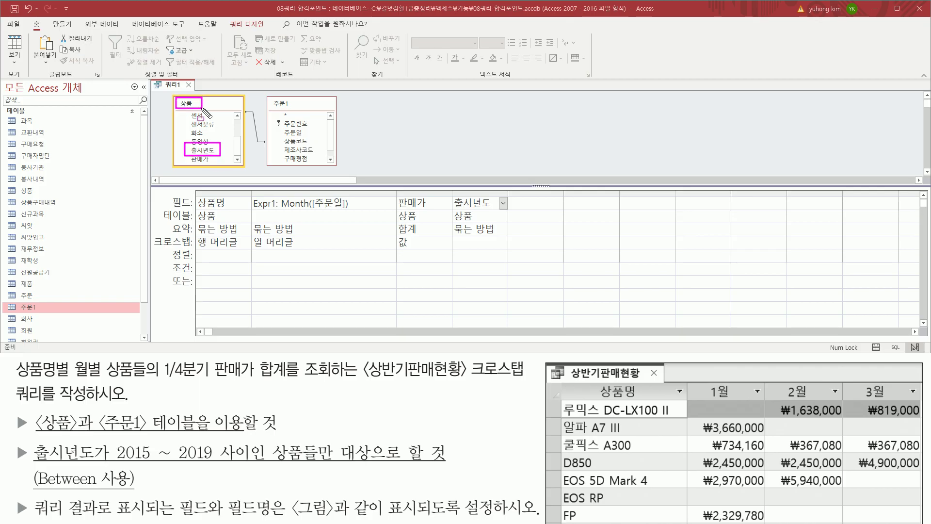
key(Escape)
Open the 상품 table, examine how the 출시년도 values are stored, and close the table
click(28, 192)
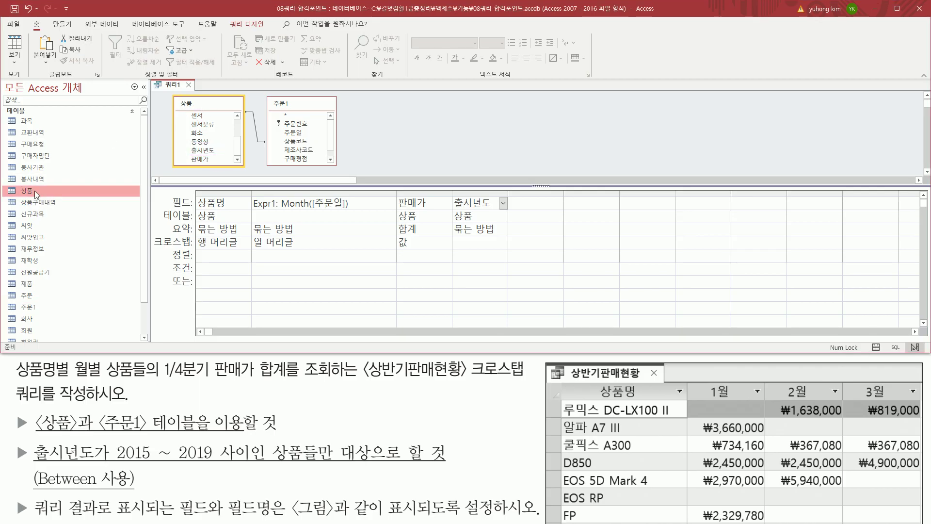
double_click(32, 191)
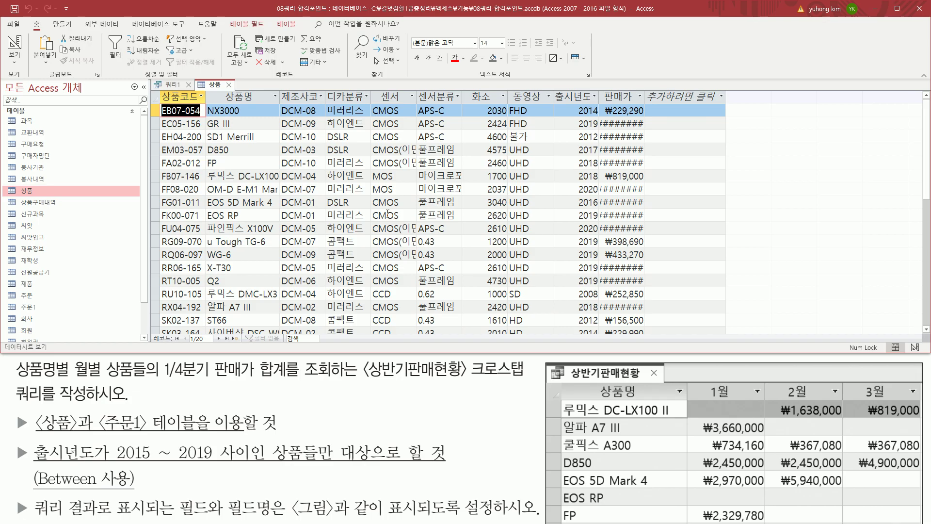
mouse_move(552, 88)
mouse_down()
mouse_move(604, 102)
mouse_move(601, 169)
mouse_up()
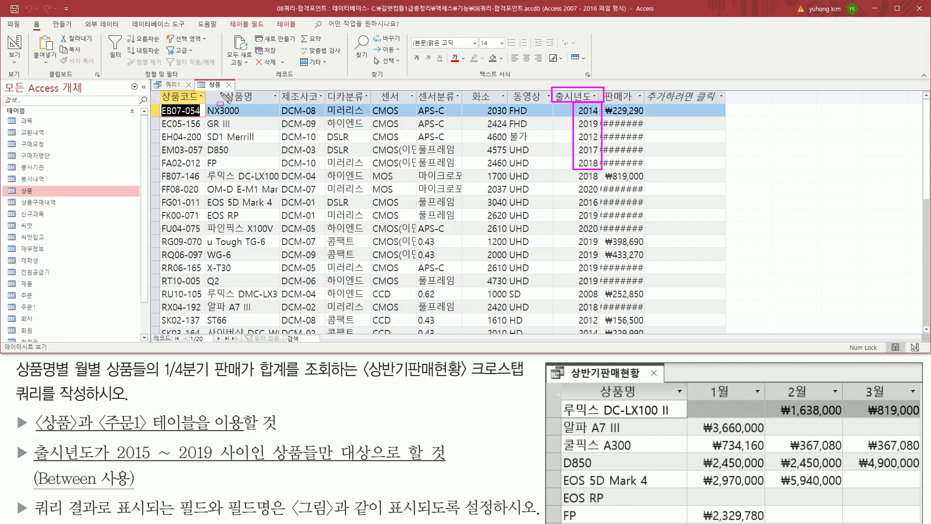
key(Escape)
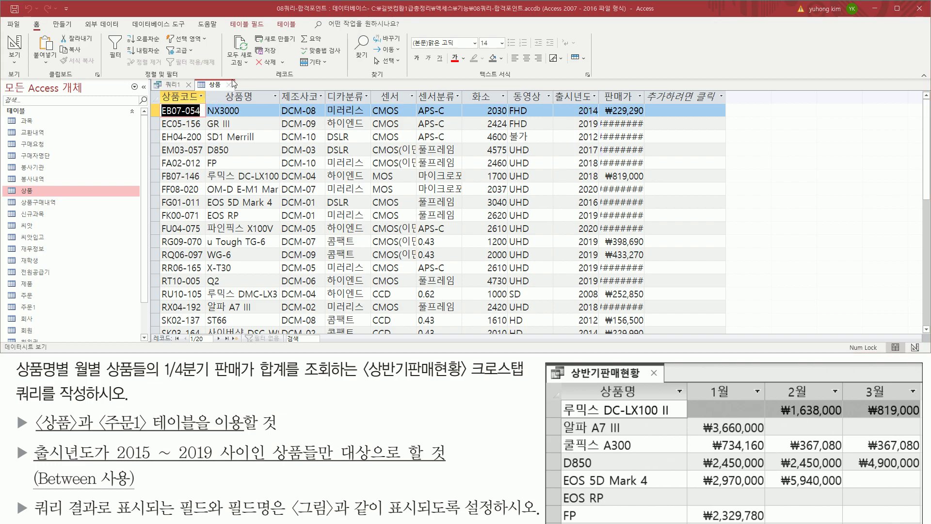
drag(222, 79, 236, 92)
key(Escape)
click(229, 86)
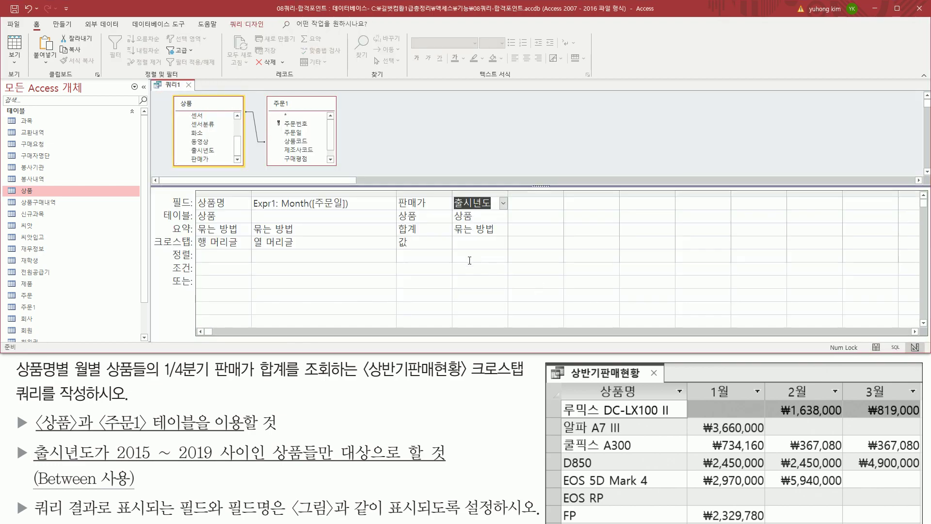
Widen the 출시년도 column and set its criterion (조건) to Between 2015 And 2019
drag(510, 192, 570, 192)
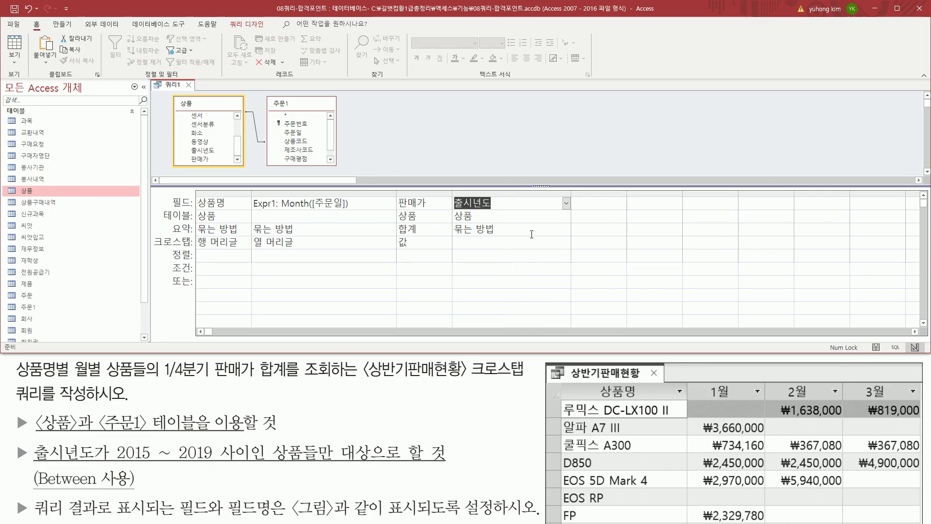
click(489, 267)
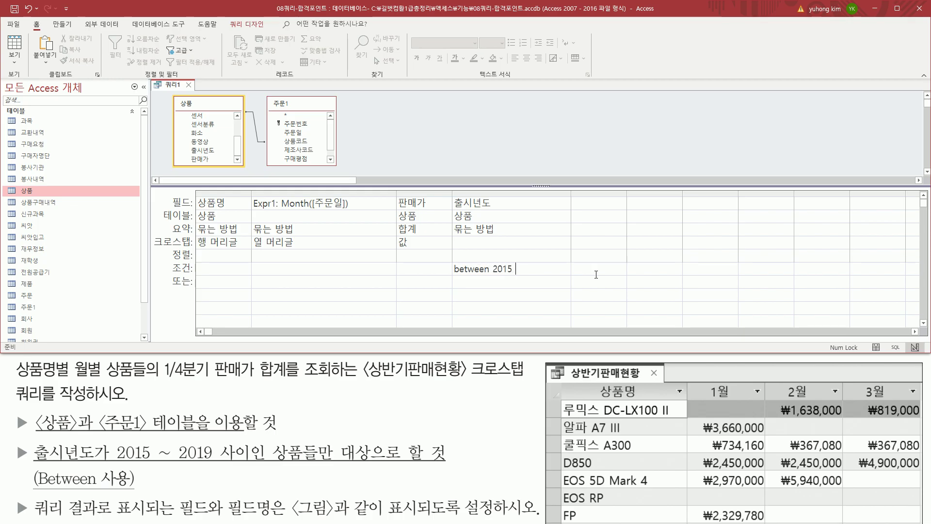
text(between 2015 and 2019)
key(Down)
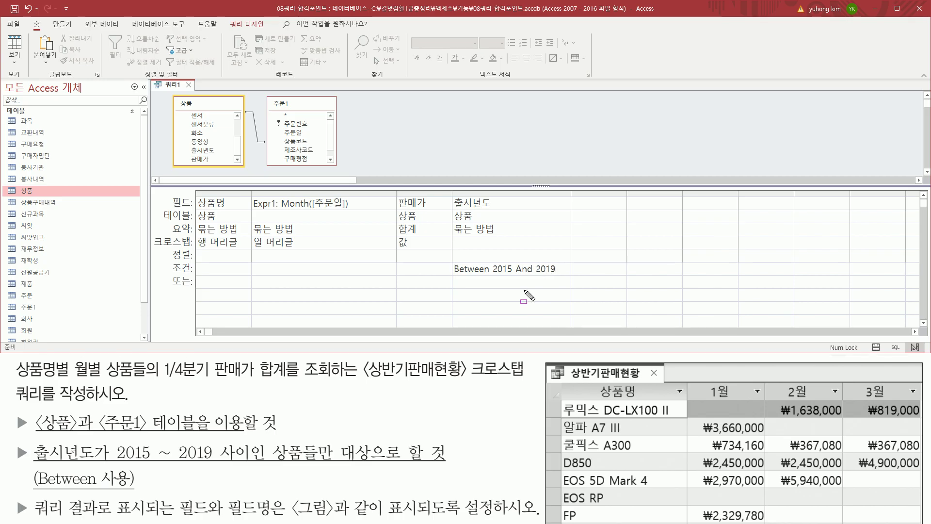
drag(491, 277, 558, 275)
mouse_move(451, 262)
mouse_down()
mouse_move(453, 274)
mouse_move(490, 278)
mouse_up()
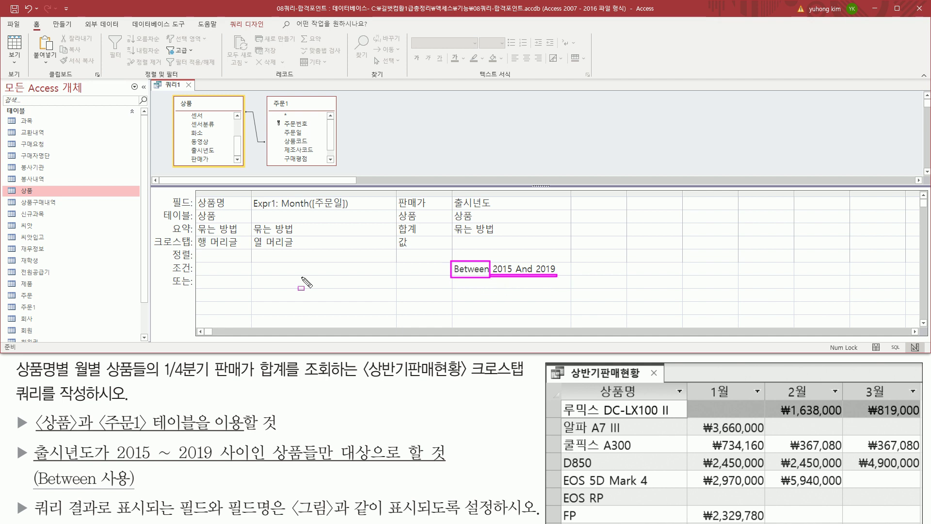
drag(165, 273, 196, 273)
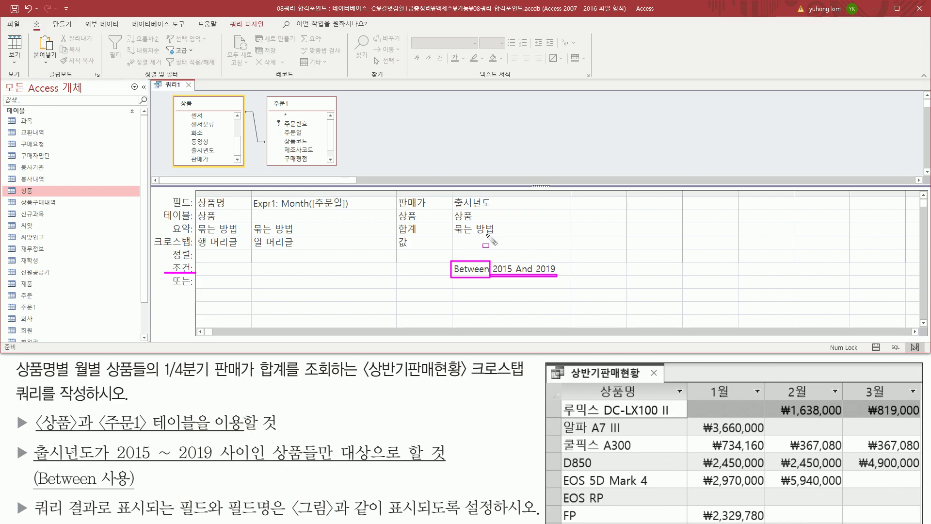
drag(452, 197, 496, 209)
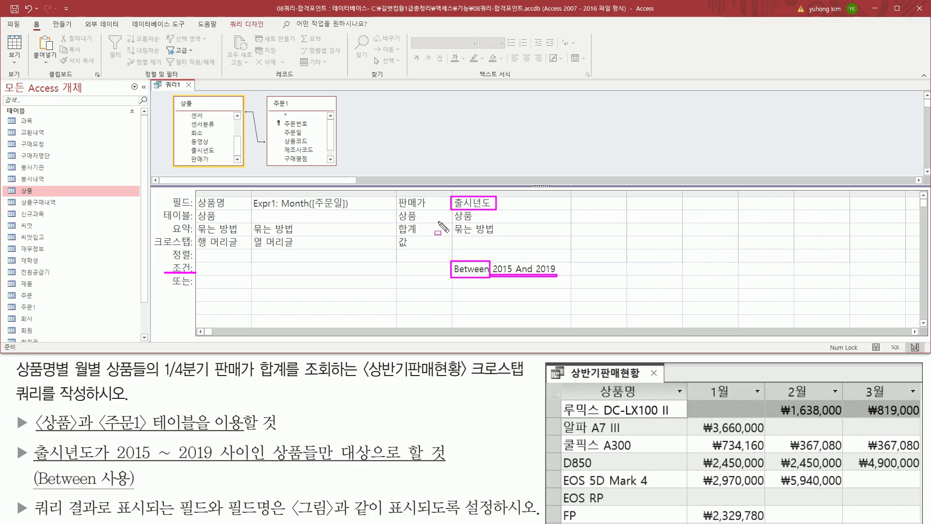
drag(165, 222, 193, 239)
drag(452, 233, 503, 234)
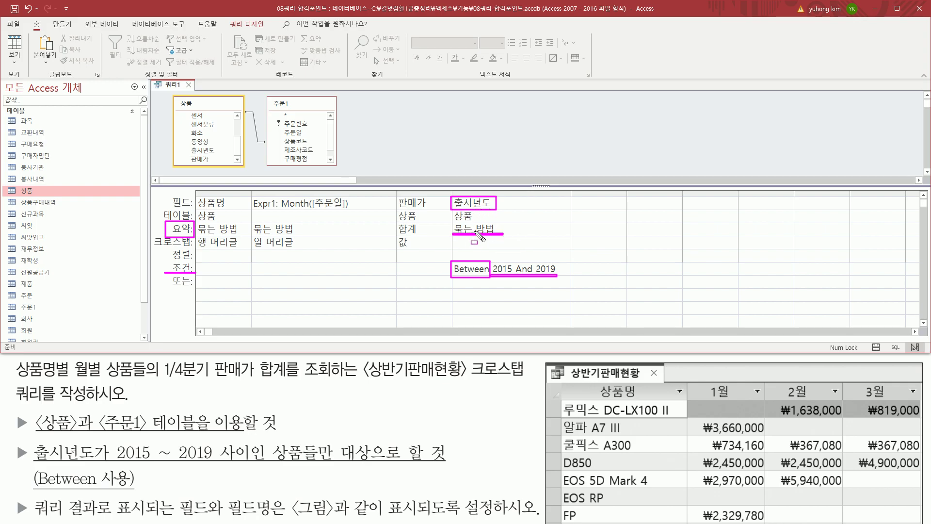
Set the summary function (요약) of the 출시년도 column to 조건
click(566, 229)
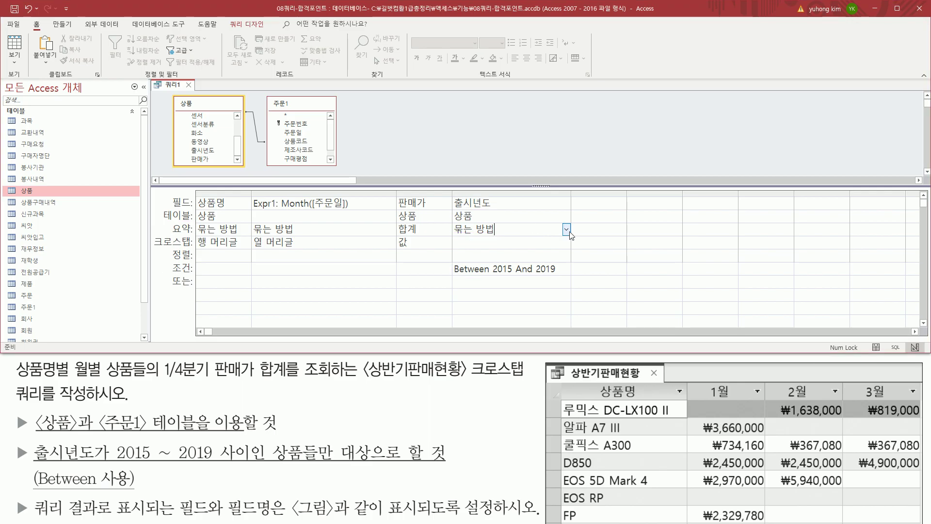
click(567, 229)
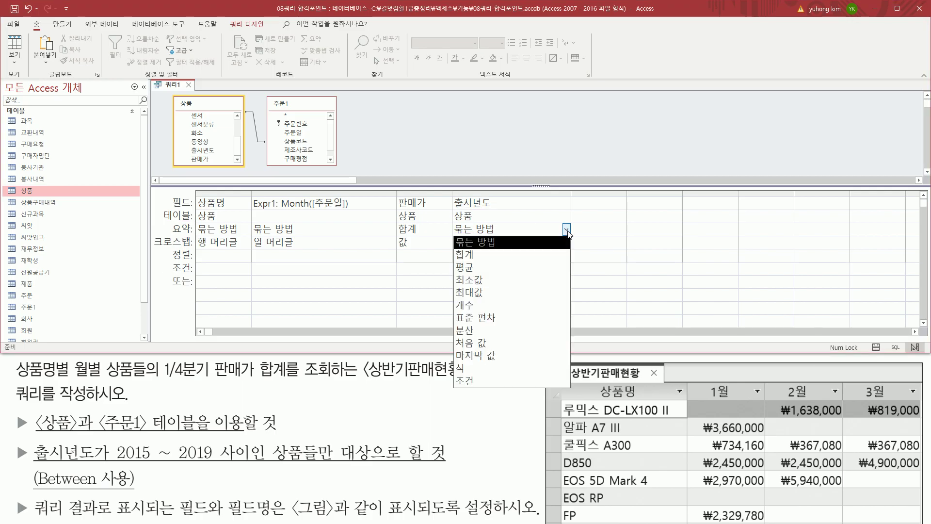
click(493, 376)
drag(449, 222, 479, 239)
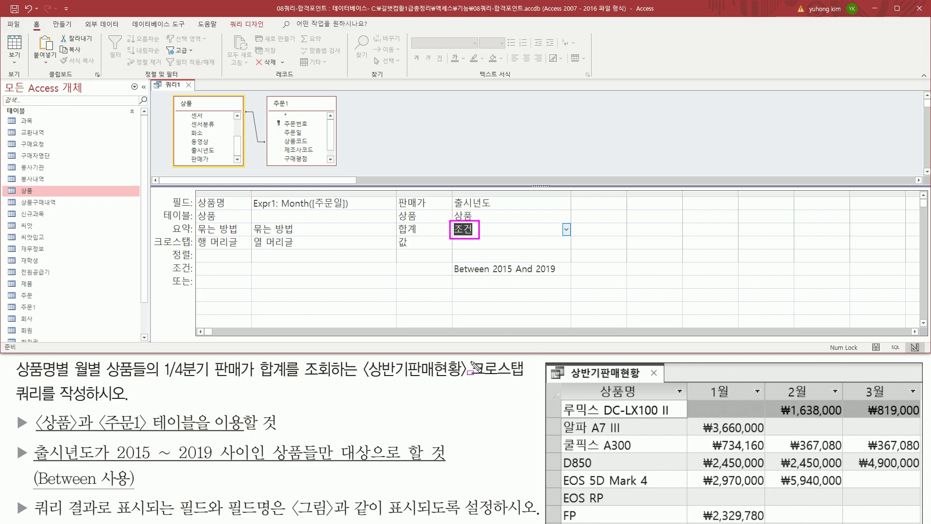
key(Escape)
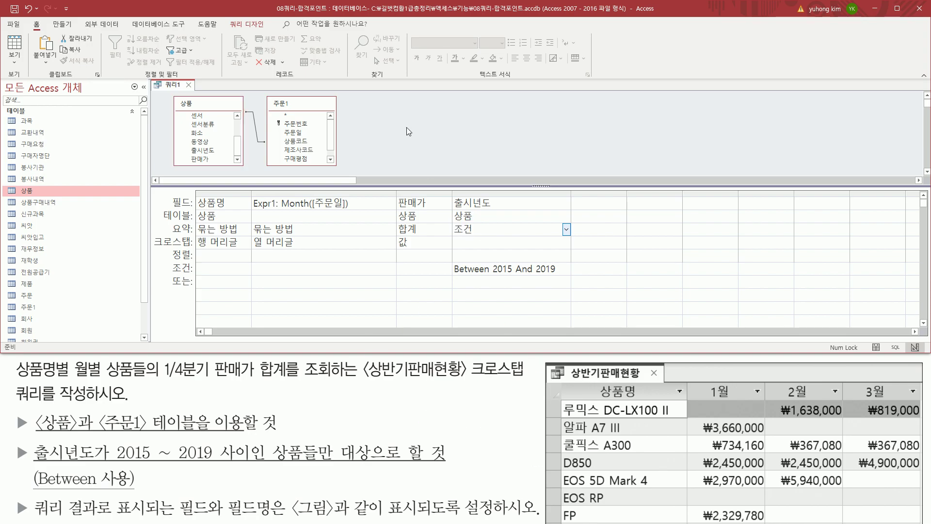
Run the crosstab query and examine the 판매가 totals by product name and month
key(ctrl+2)
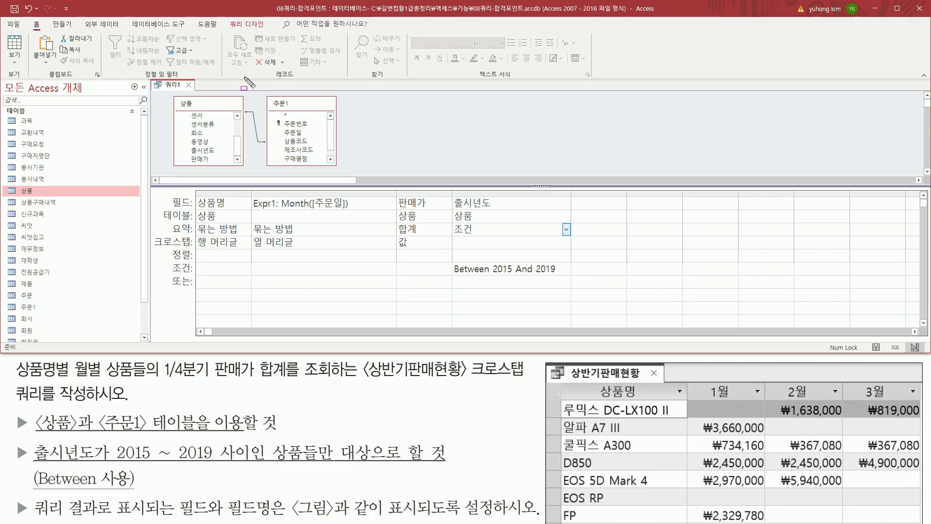
drag(225, 17, 271, 33)
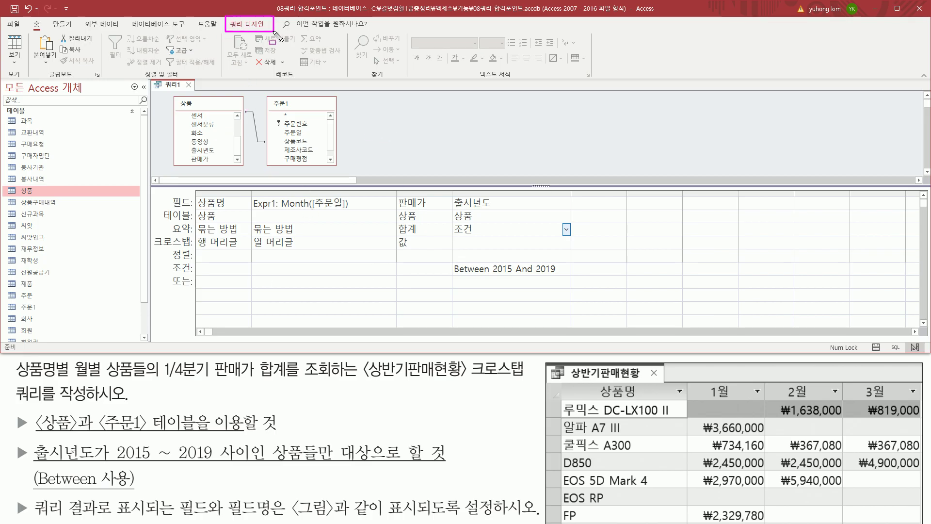
key(Escape)
click(247, 24)
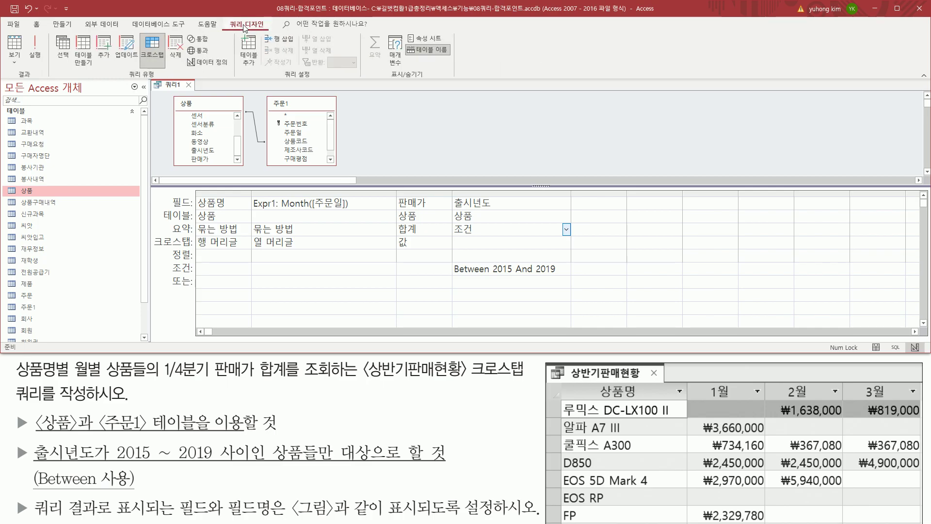
drag(26, 33, 45, 64)
key(Escape)
click(37, 57)
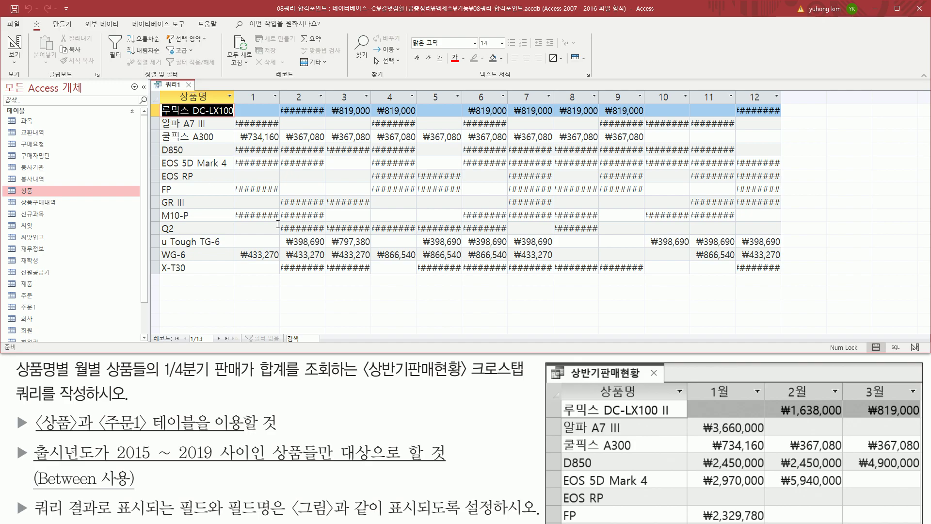
drag(238, 127, 278, 127)
mouse_move(237, 154)
mouse_down()
mouse_move(276, 154)
mouse_move(280, 166)
mouse_move(328, 152)
mouse_move(321, 166)
mouse_up()
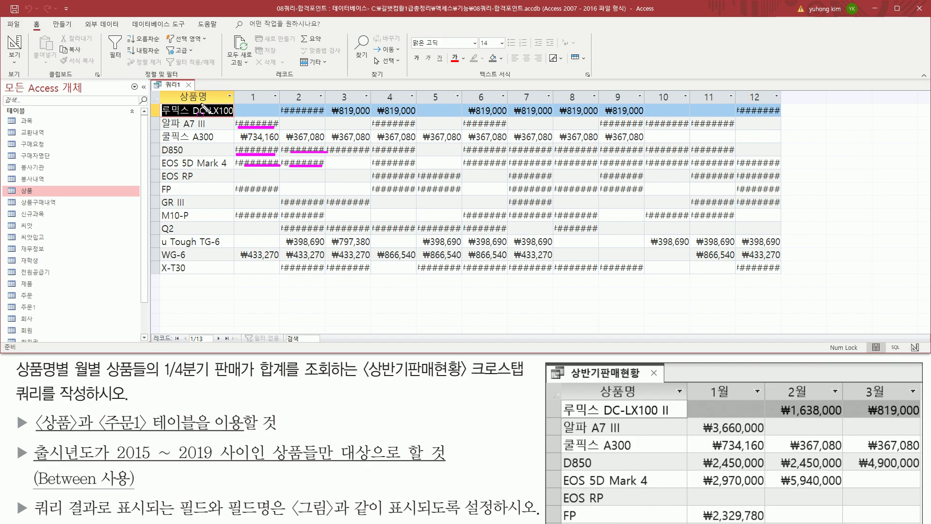
drag(163, 116, 215, 116)
key(Escape)
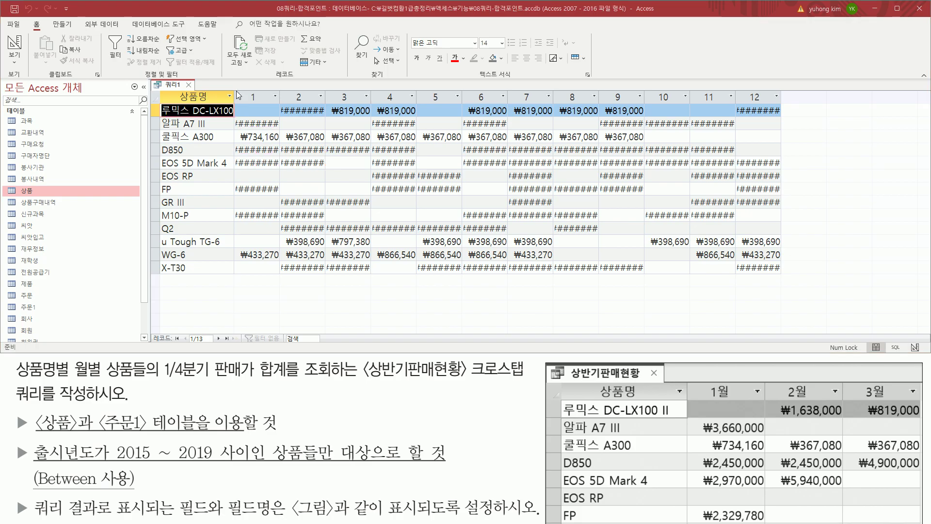
mouse_move(234, 90)
mouse_down()
mouse_move(235, 115)
mouse_move(324, 102)
mouse_up()
key(Escape)
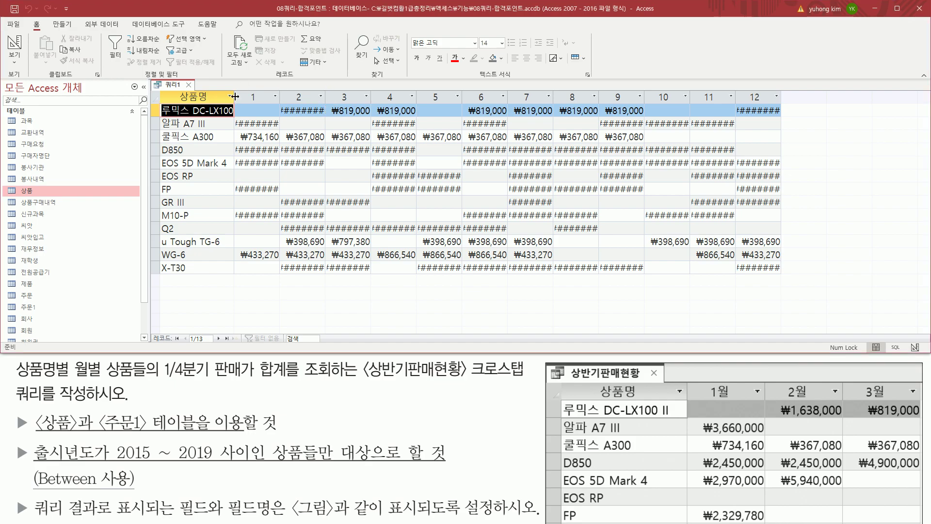
Fit the widths of the 상품명 column and the month columns 1 to 12 to their contents in the query results
double_click(234, 97)
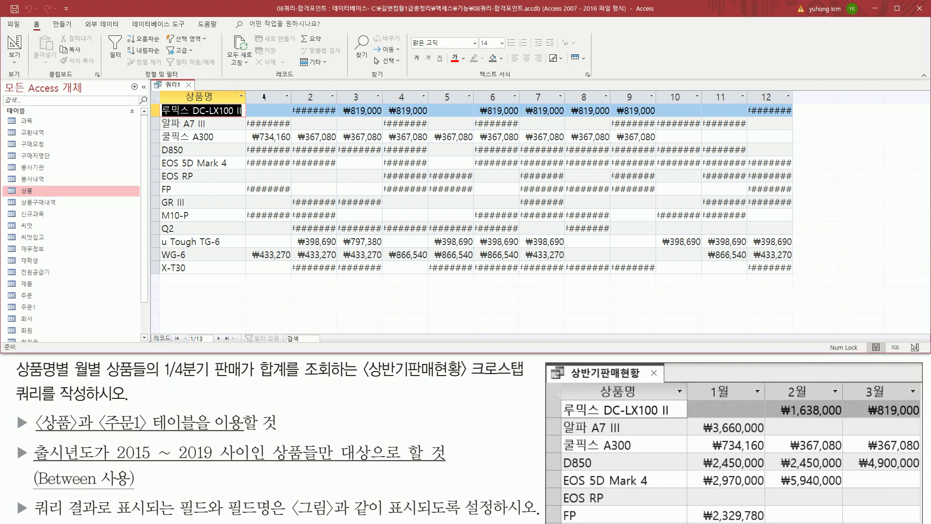
double_click(290, 97)
double_click(343, 94)
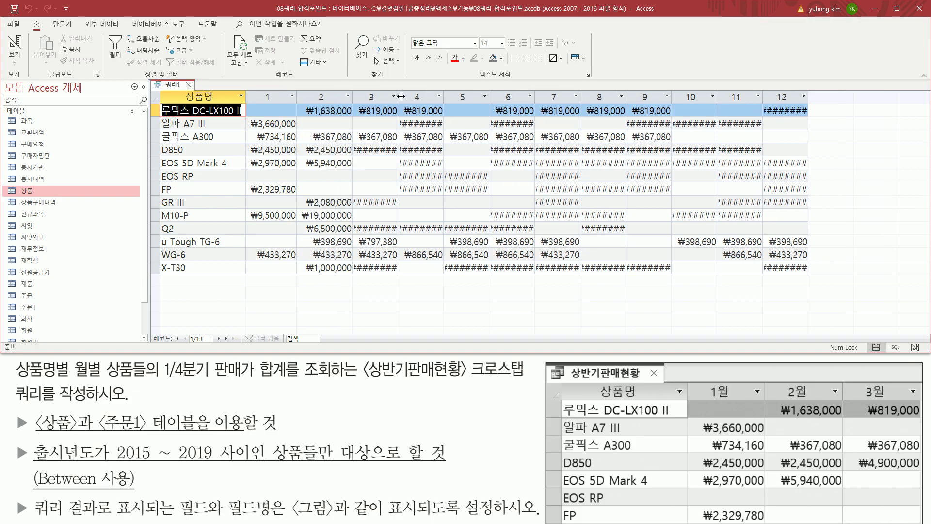
double_click(401, 97)
double_click(451, 100)
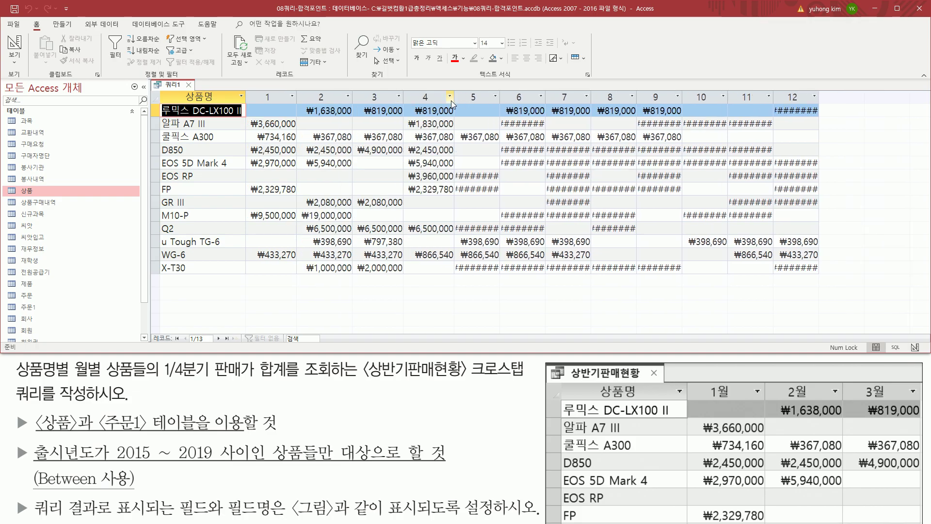
double_click(500, 100)
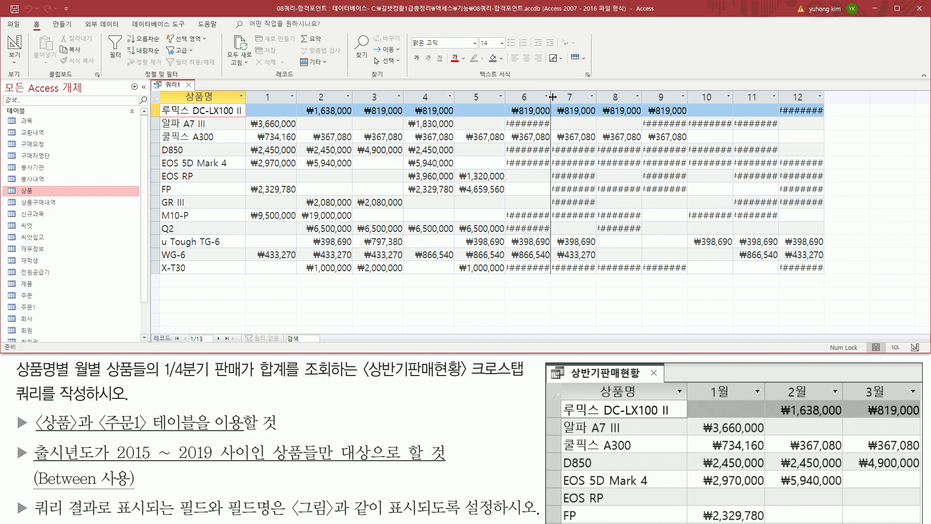
double_click(552, 97)
double_click(608, 95)
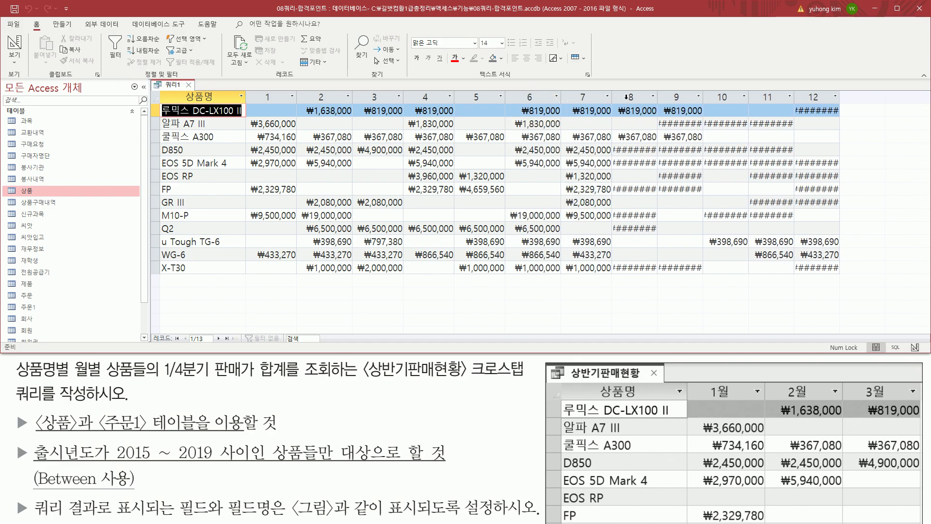
double_click(658, 97)
double_click(715, 95)
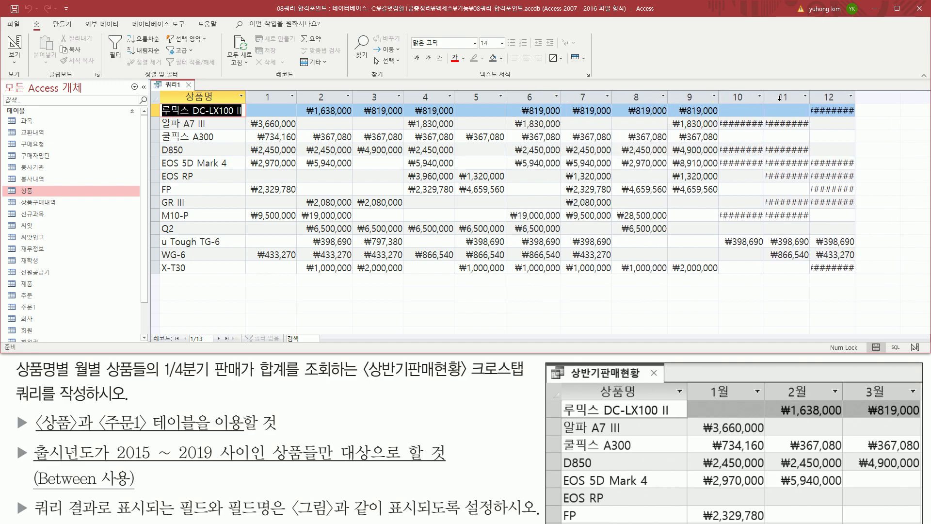
double_click(768, 96)
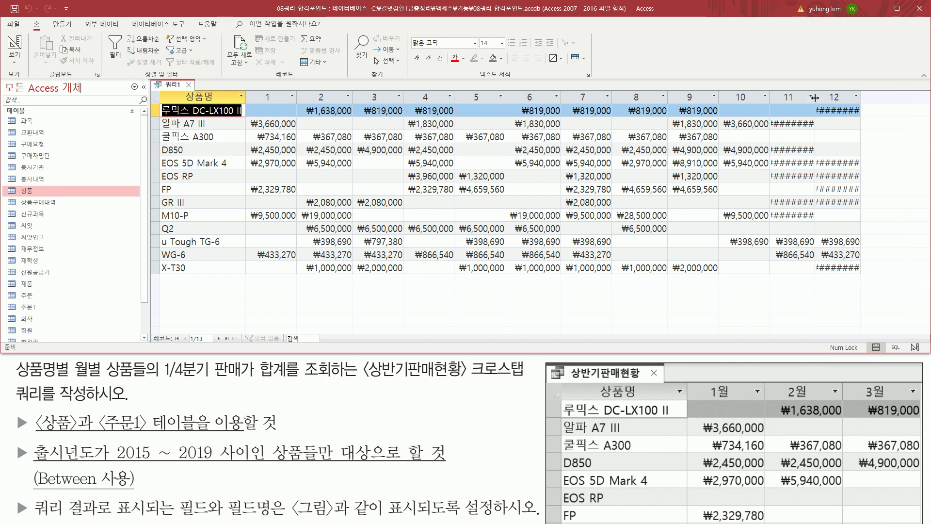
double_click(815, 97)
drag(822, 104, 870, 272)
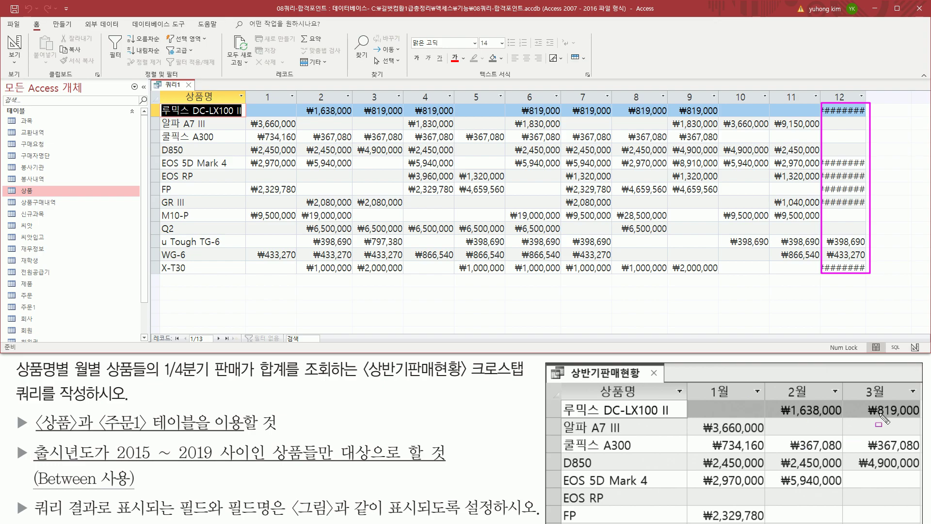
drag(871, 416, 913, 416)
drag(868, 452, 919, 452)
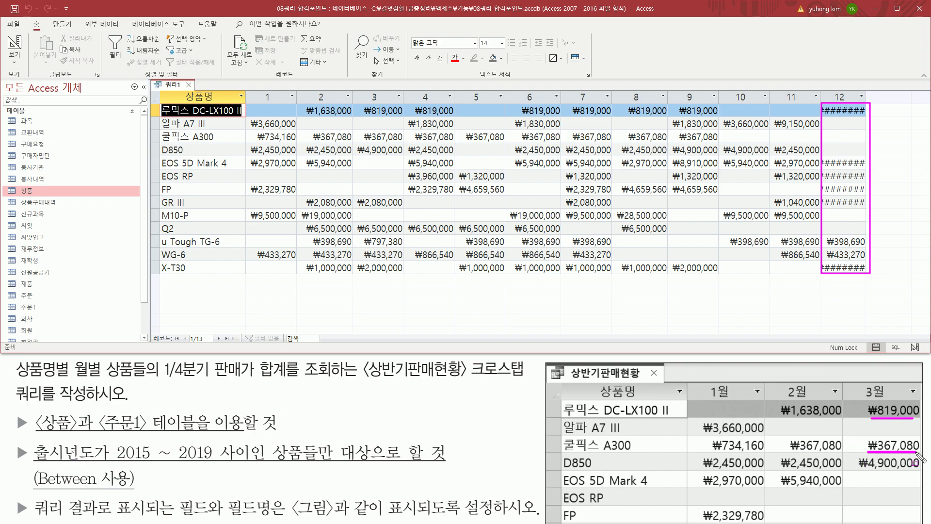
drag(860, 468, 920, 467)
key(Escape)
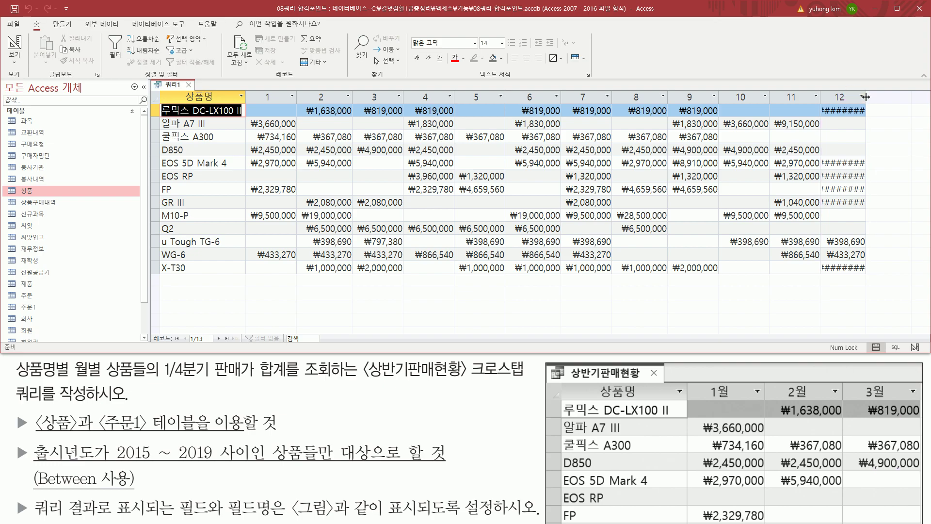
double_click(865, 97)
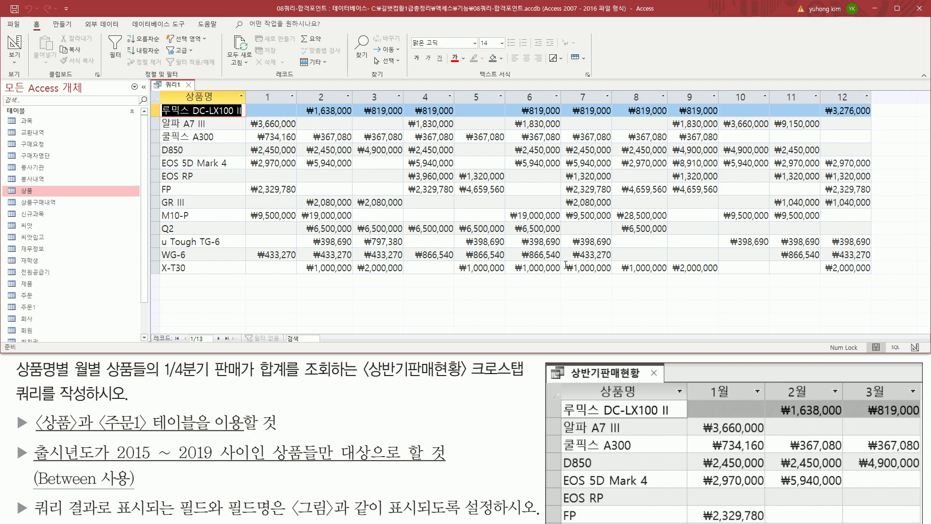
Compare the record count, product names and month headings of the query results with the target 상반기판매현황 figure
key(ctrl+2)
drag(149, 329, 238, 346)
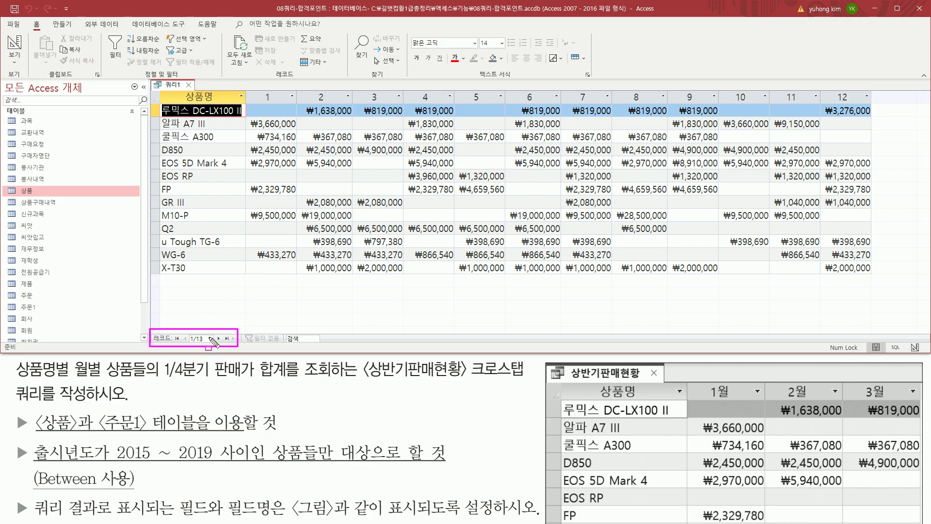
drag(178, 89, 220, 102)
drag(595, 383, 644, 400)
mouse_move(162, 103)
mouse_down()
mouse_move(195, 118)
mouse_move(202, 278)
mouse_up()
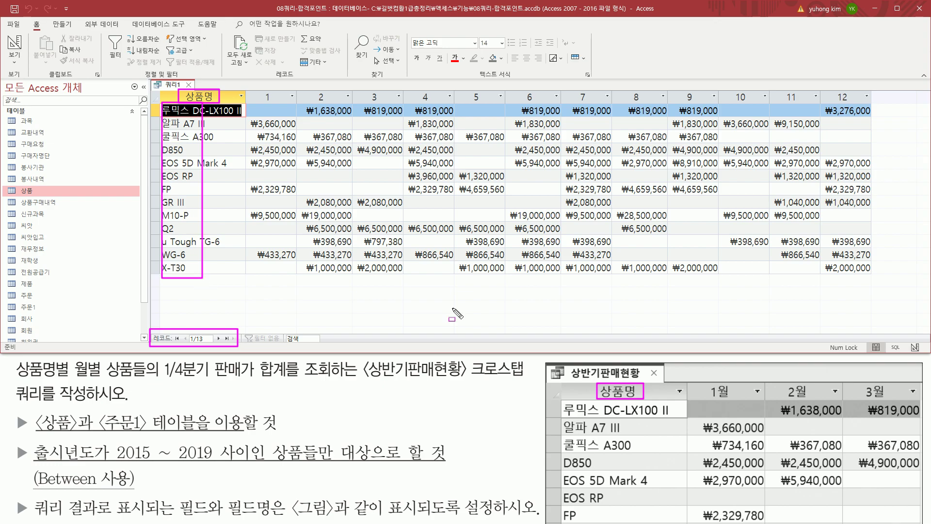
mouse_move(560, 401)
mouse_down()
mouse_move(665, 495)
mouse_move(663, 518)
mouse_up()
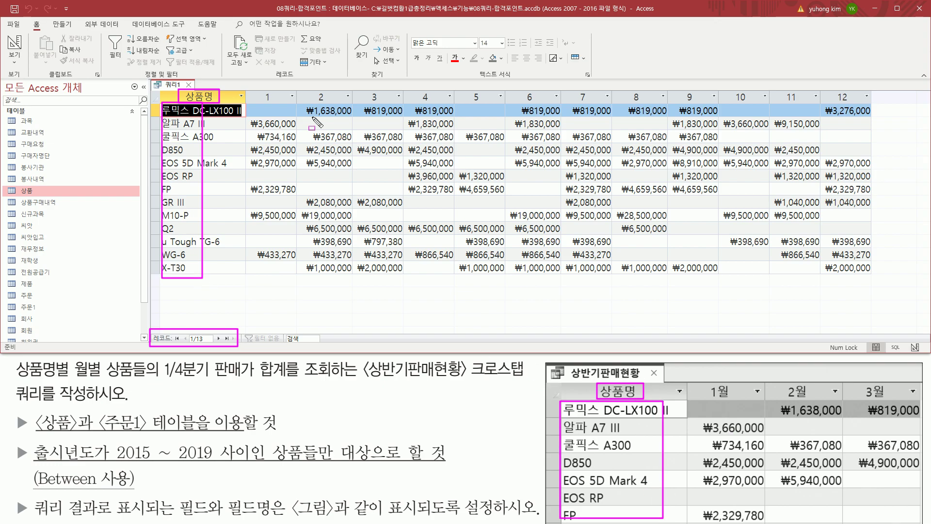
key(e)
mouse_move(247, 90)
mouse_down()
mouse_move(282, 104)
mouse_move(871, 104)
mouse_up()
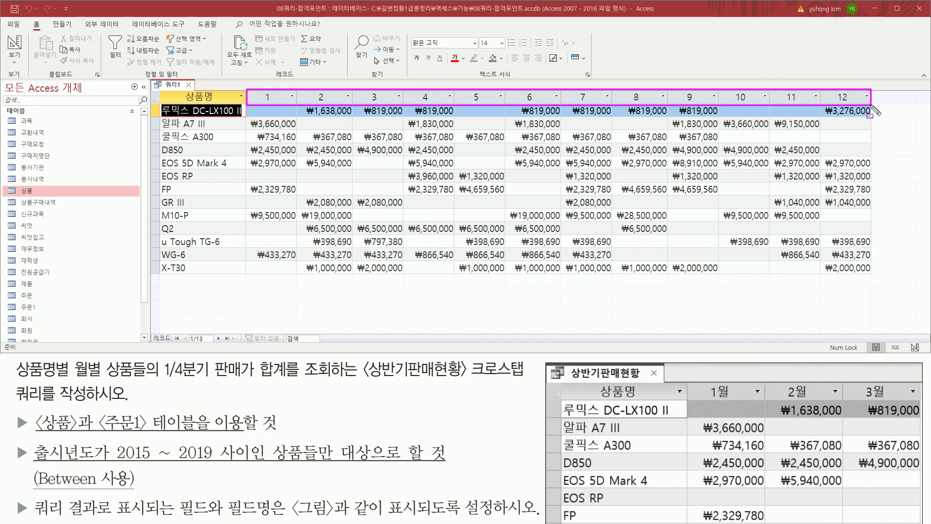
mouse_move(706, 380)
mouse_down()
mouse_move(759, 407)
mouse_move(923, 402)
mouse_move(911, 404)
mouse_up()
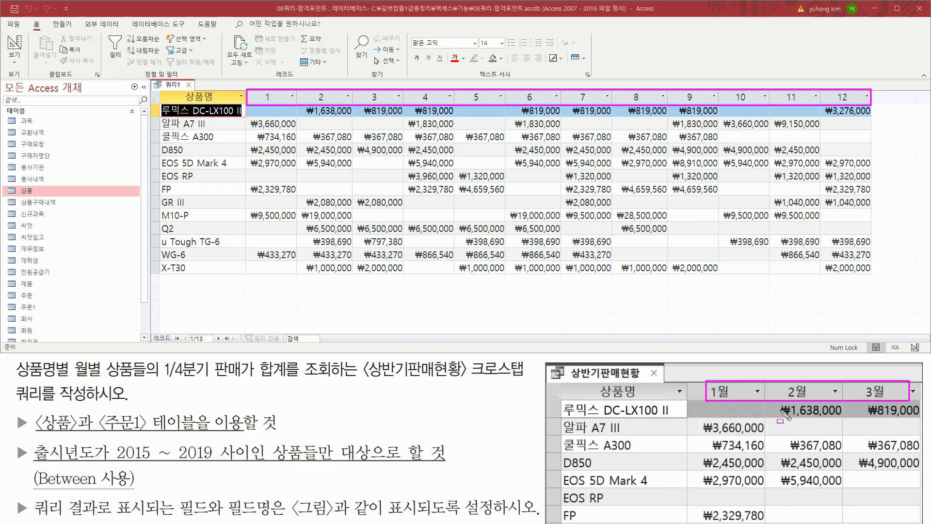
key(Escape)
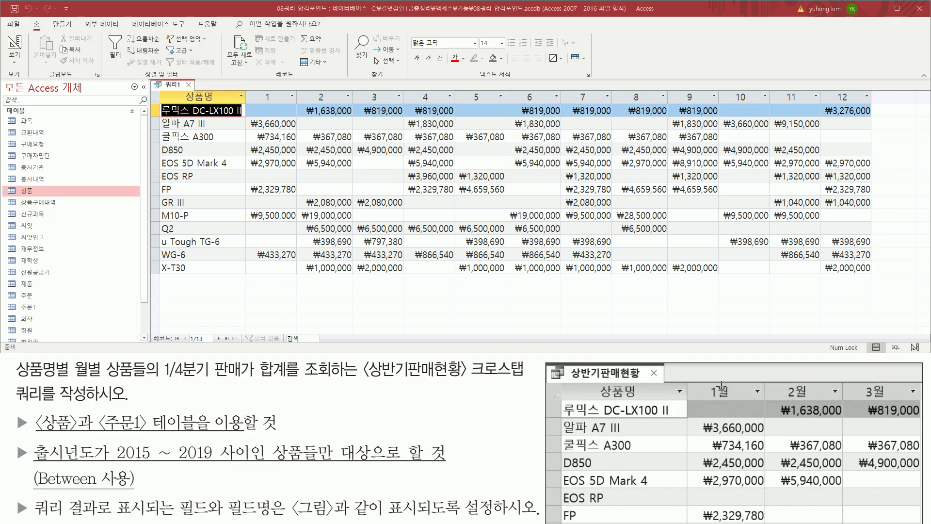
drag(717, 383, 736, 395)
drag(797, 383, 809, 395)
drag(874, 384, 885, 397)
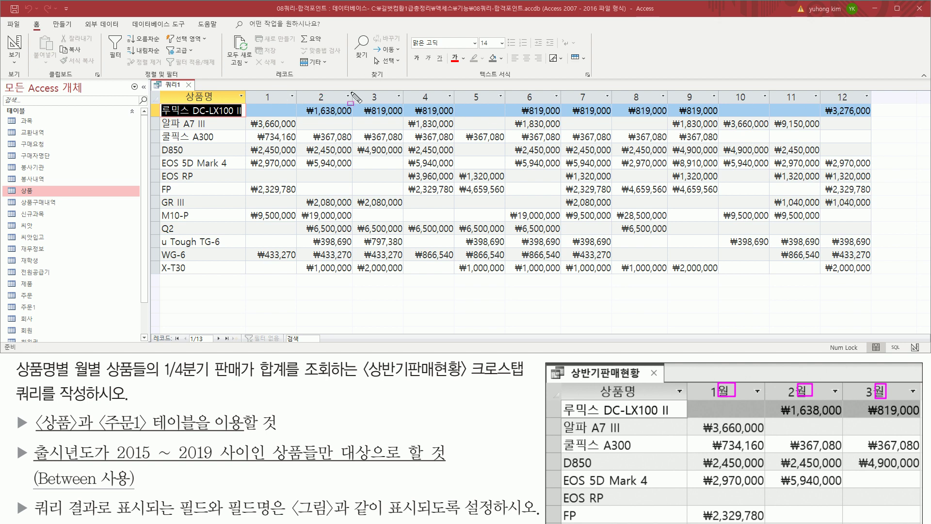
key(Escape)
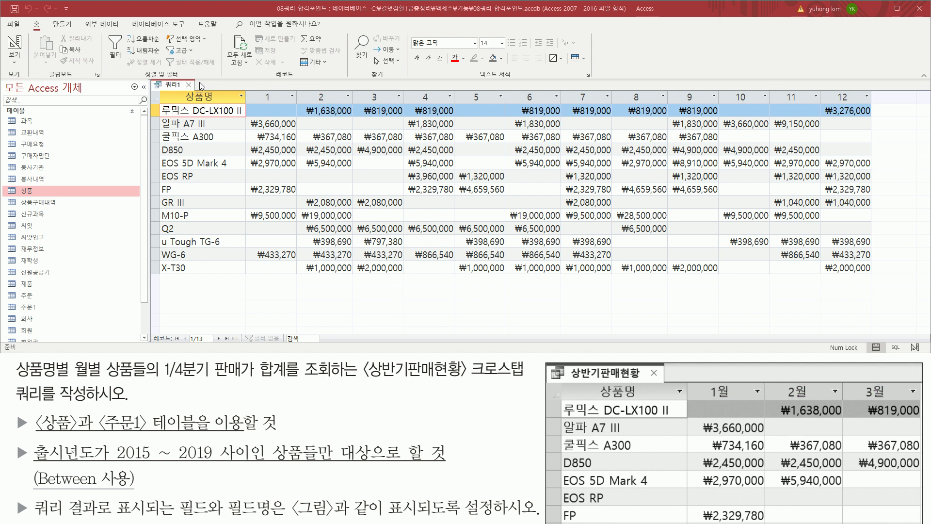
Return the query to Design View and extend the column heading expression to Month([주문일]) & "월"
right_click(172, 87)
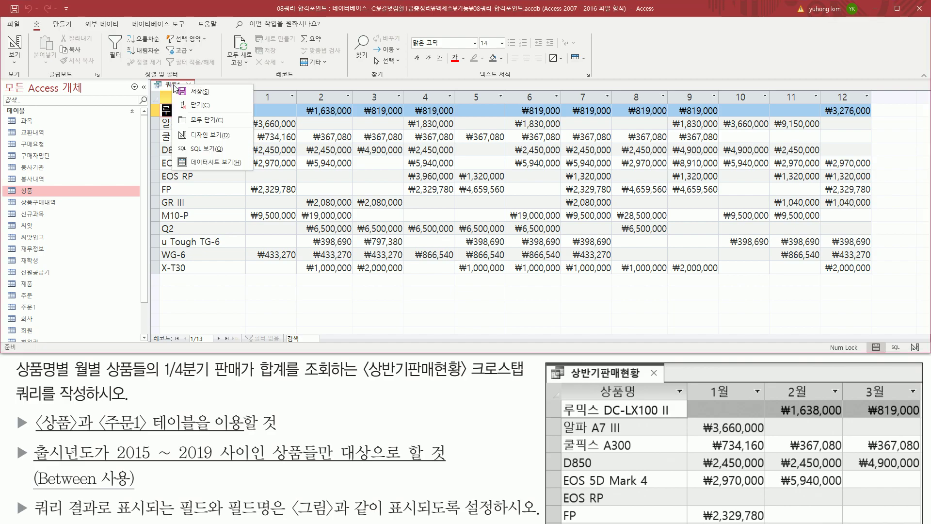
click(205, 135)
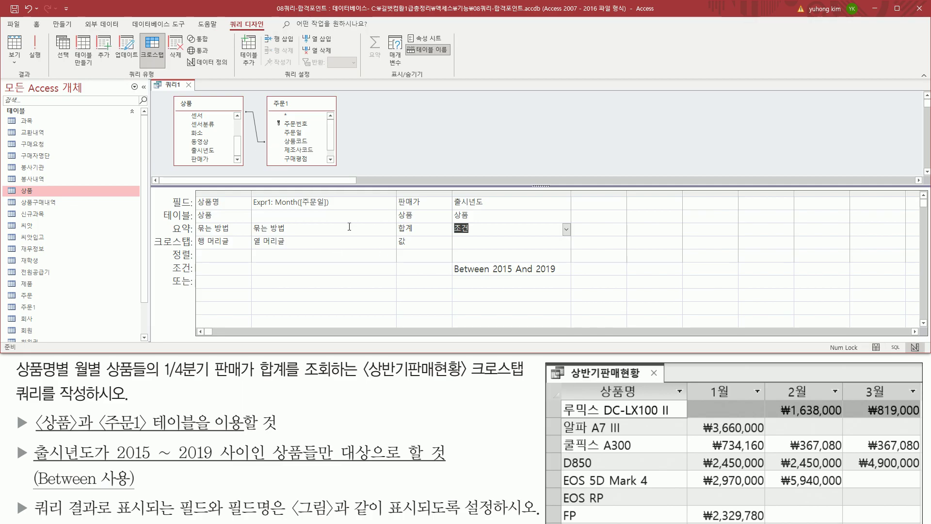
click(283, 203)
drag(274, 202, 351, 203)
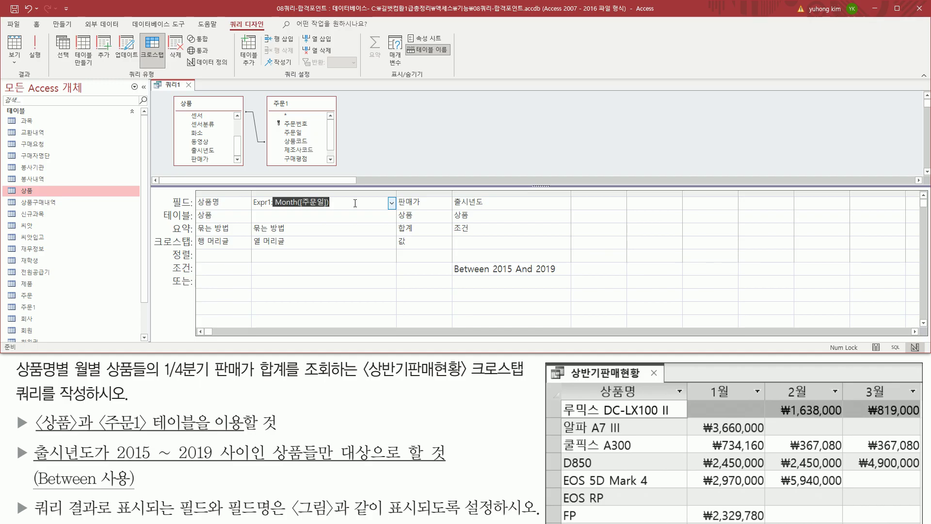
click(342, 204)
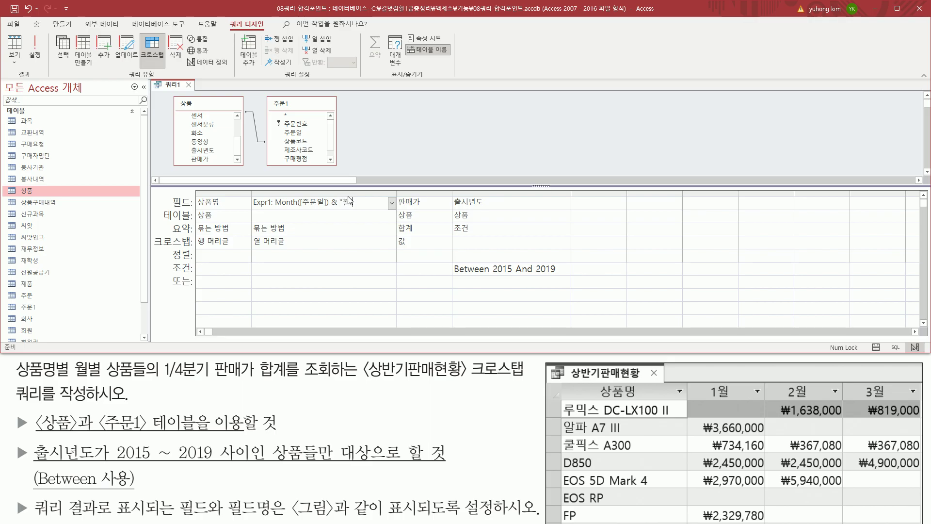
click(345, 215)
drag(275, 209, 361, 209)
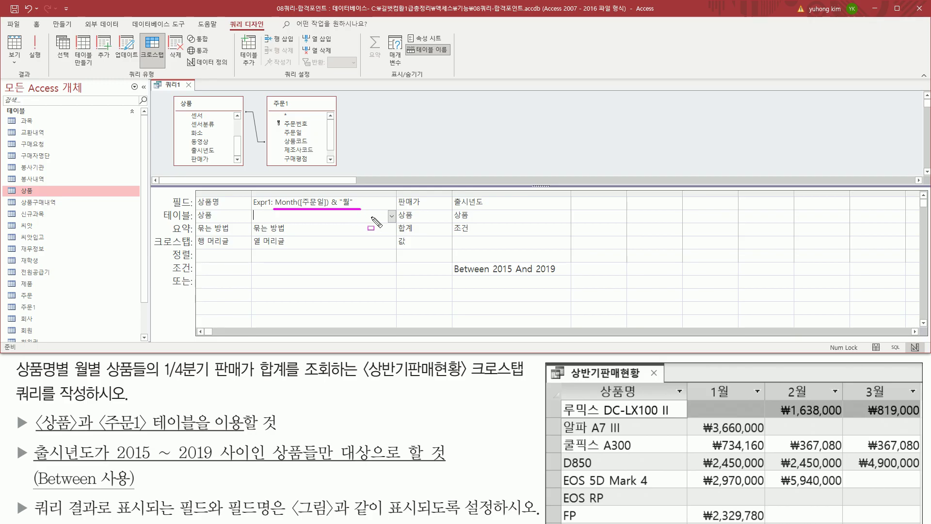
key(e)
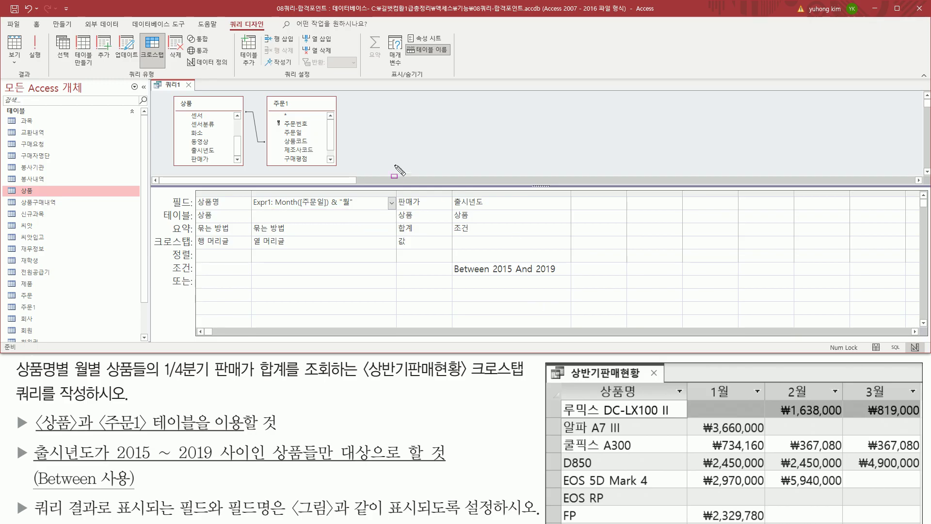
drag(687, 384, 916, 400)
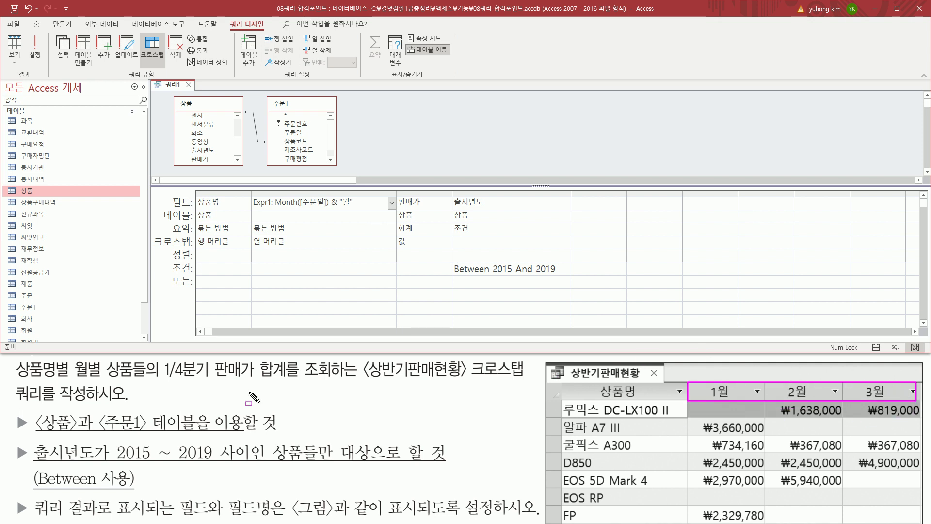
drag(160, 379, 208, 380)
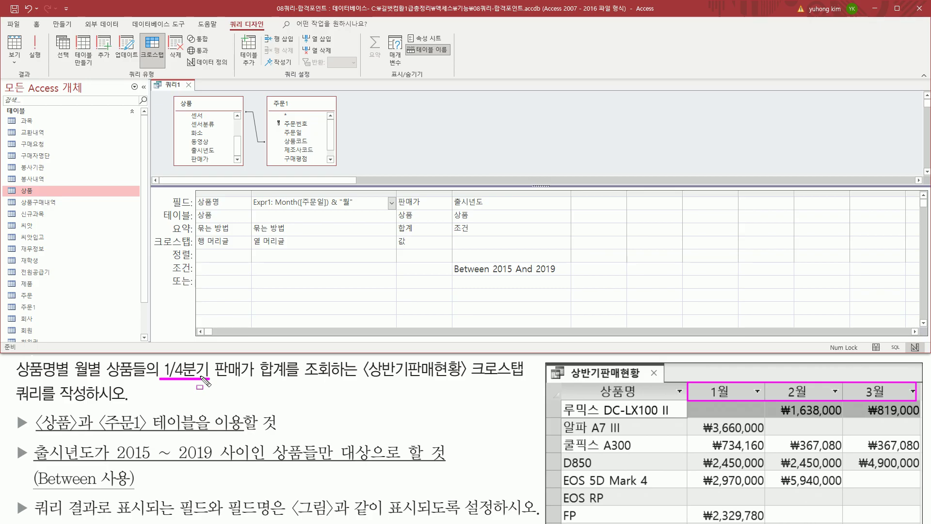
key(Escape)
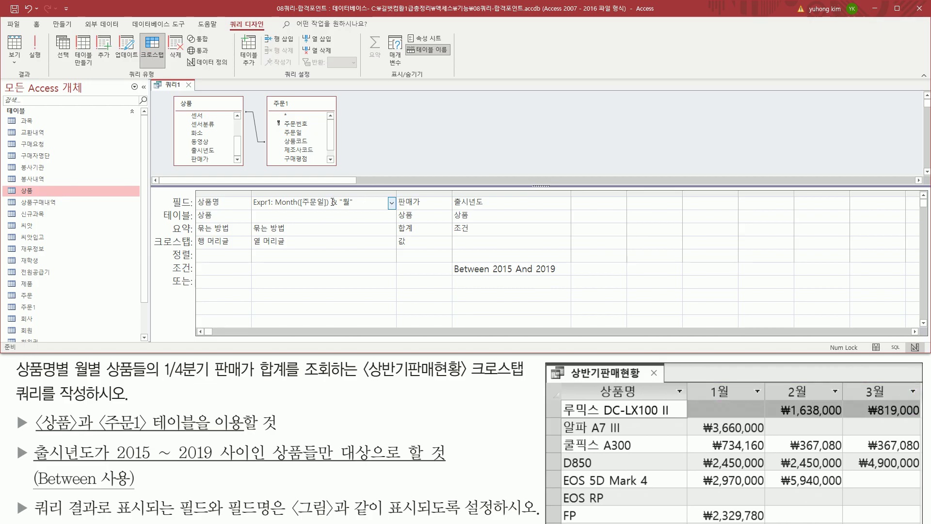
key(ctrl+2)
drag(268, 193, 356, 211)
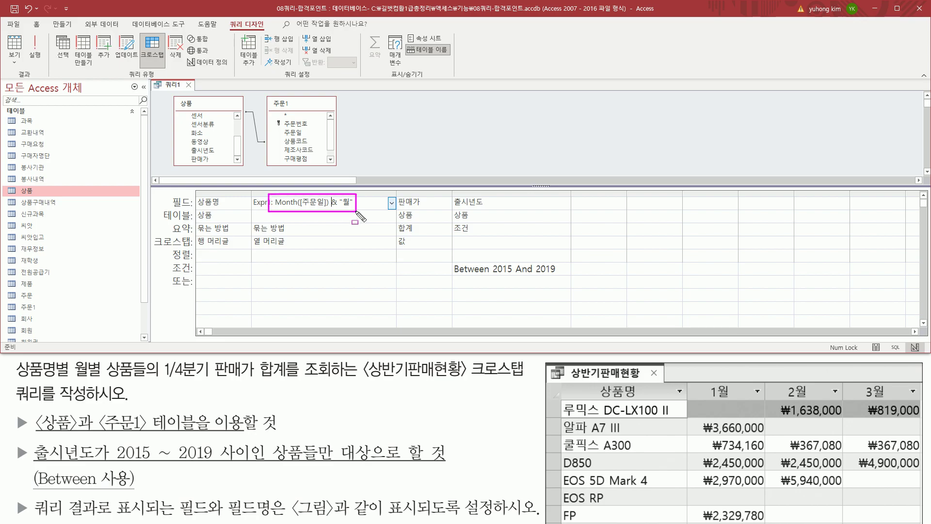
key(Escape)
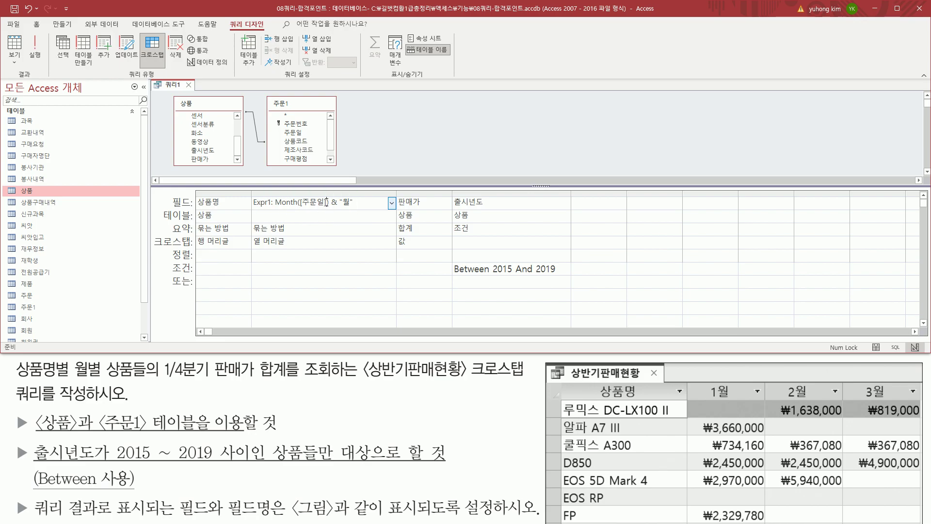
Open the query's property sheet and activate its 열 머리글 property for editing
right_click(326, 202)
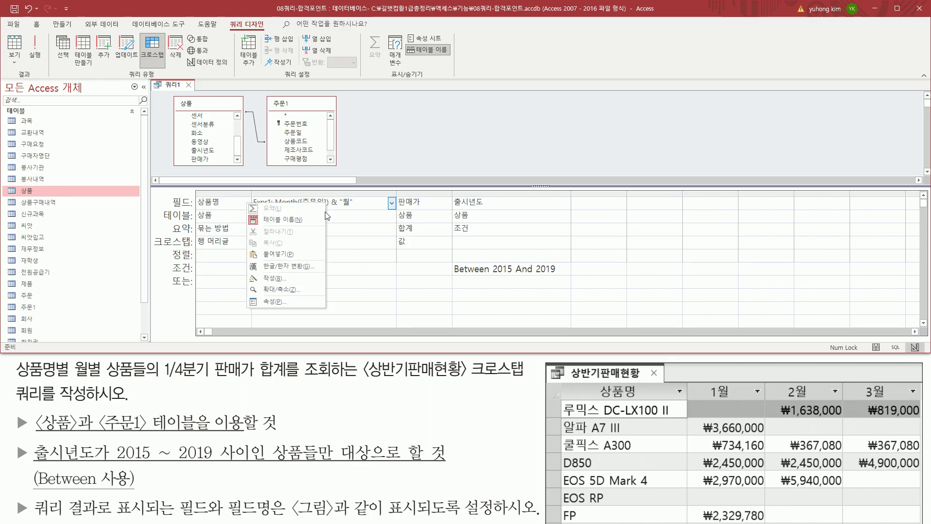
click(295, 301)
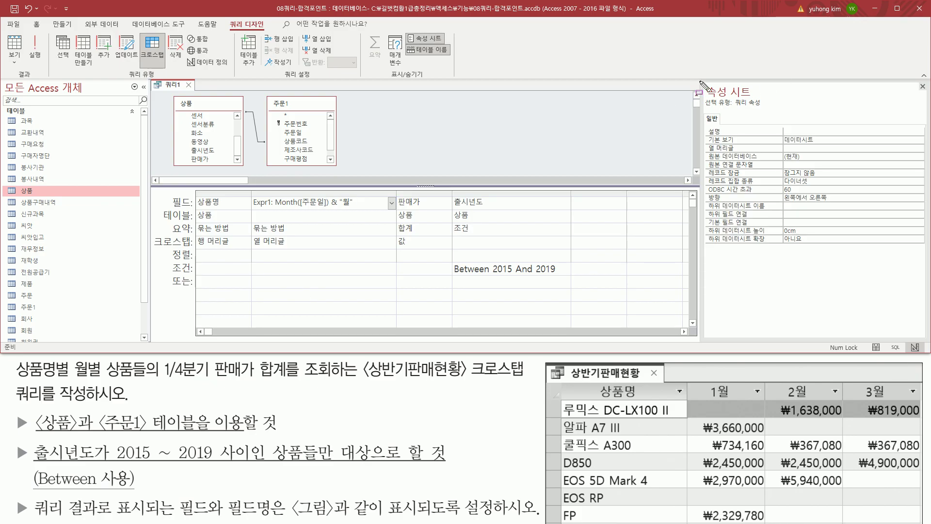
mouse_move(701, 82)
mouse_down()
mouse_move(755, 98)
mouse_move(770, 113)
mouse_up()
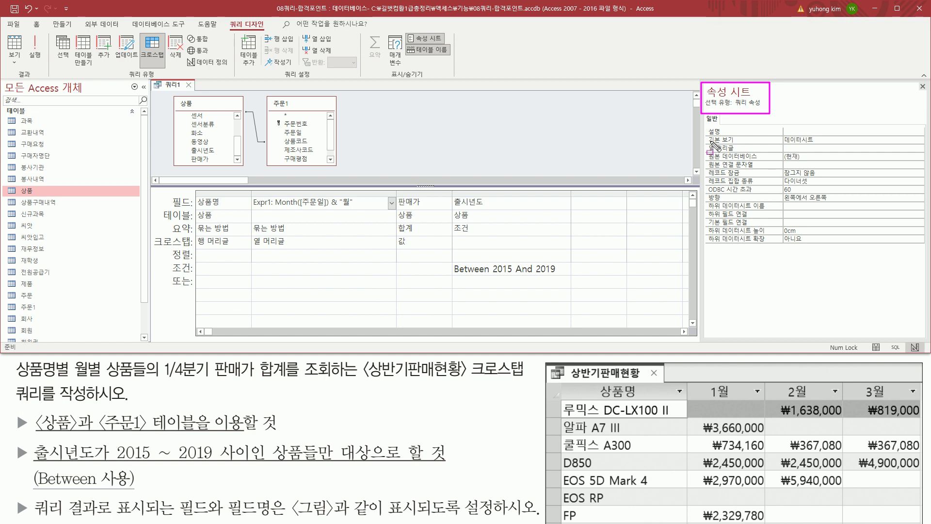
drag(705, 139, 741, 153)
key(Escape)
click(801, 148)
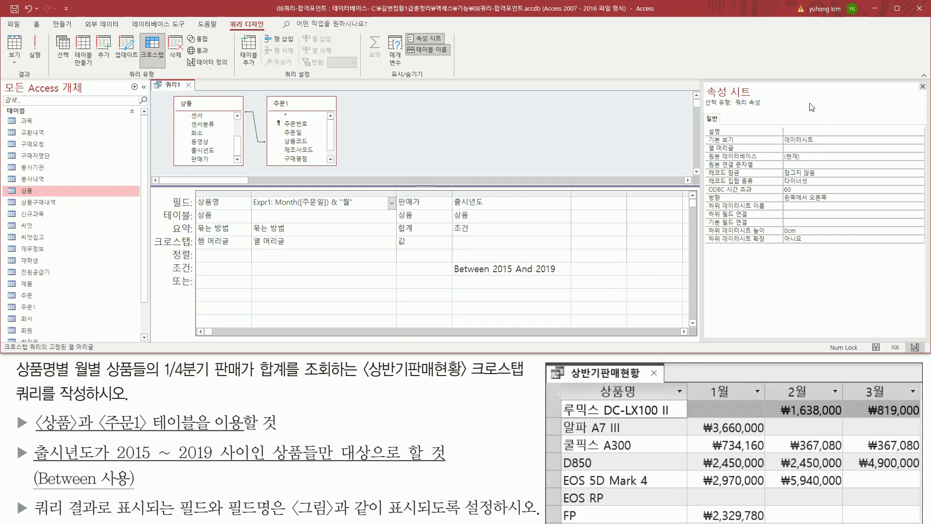
key(ctrl+shift+m)
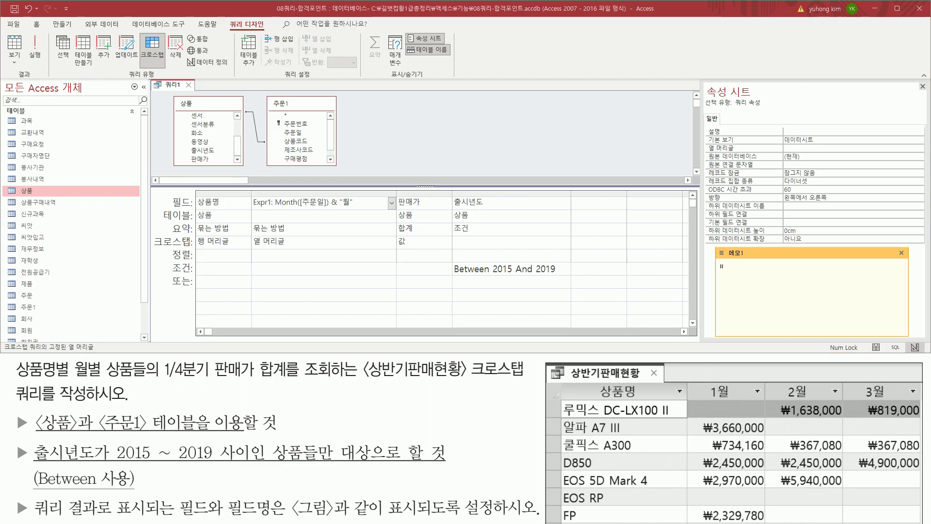
text("4dnjf)
text(월")
text(, "5월")
text(, "6월")
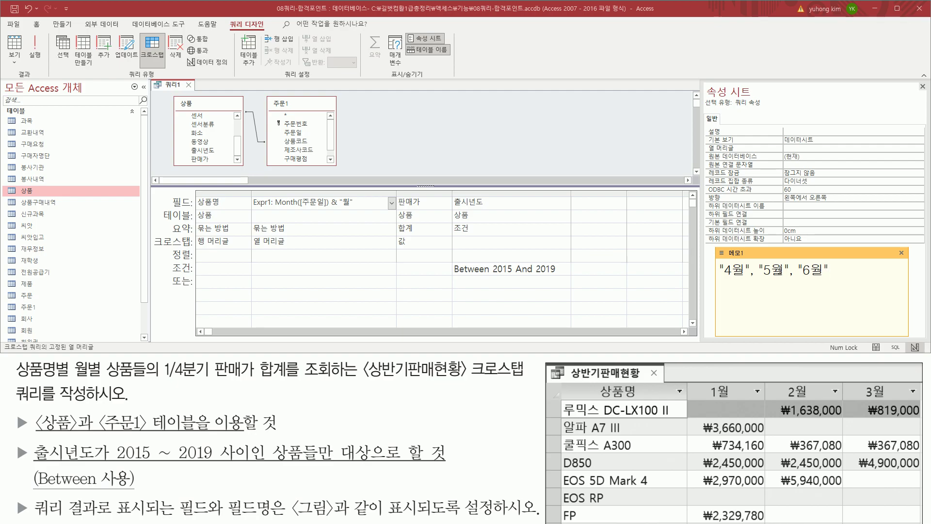
drag(712, 258, 847, 285)
mouse_move(702, 154)
mouse_down()
mouse_move(846, 154)
mouse_move(836, 155)
mouse_up()
key(Escape)
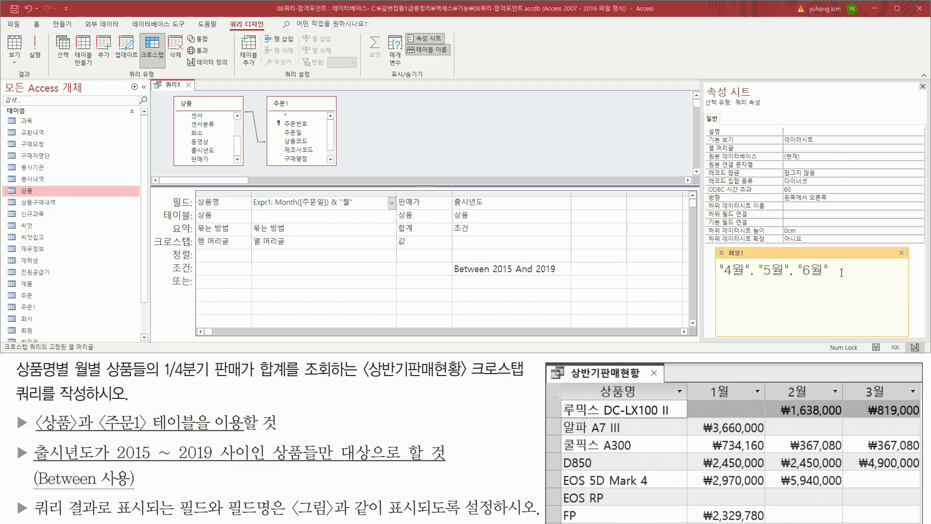
key(Escape)
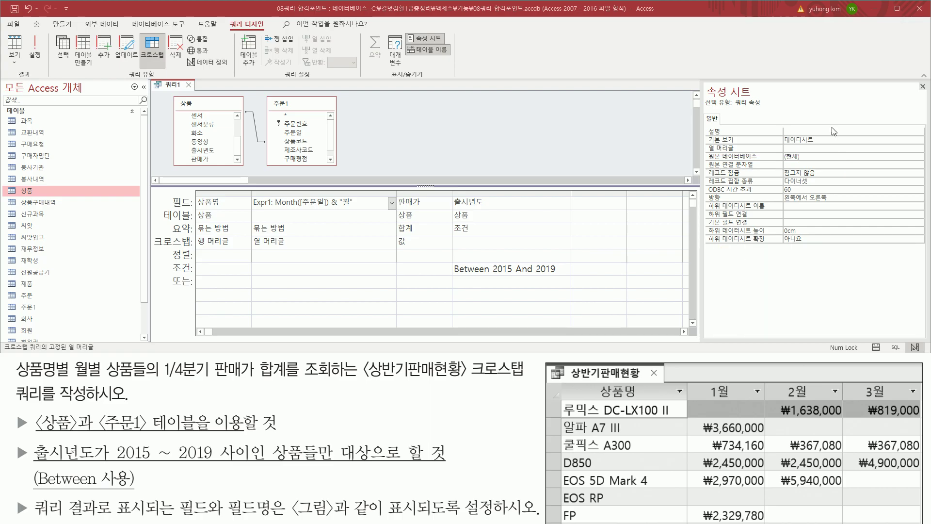
Set the query's 열 머리글 property to "4월", "5월", "6월"
click(806, 148)
text("4월", "5월", "6월")
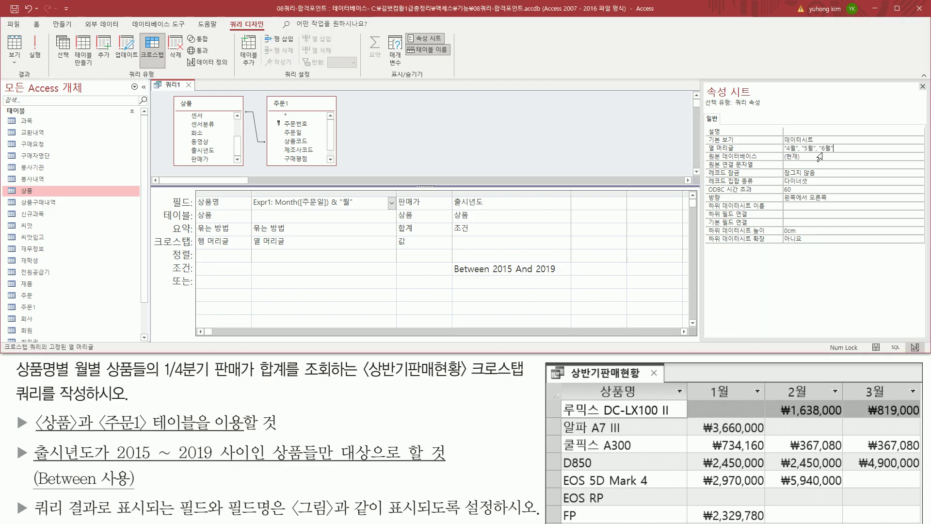
drag(782, 152, 834, 152)
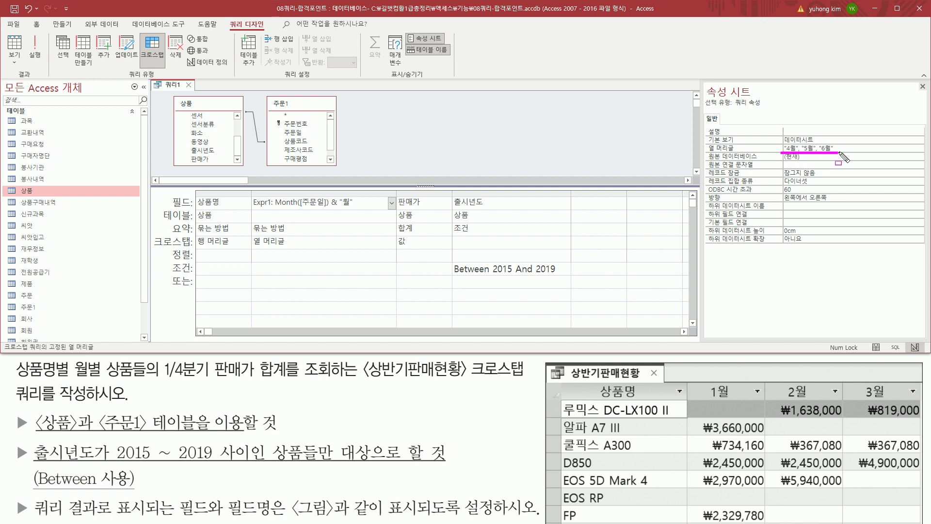
key(Escape)
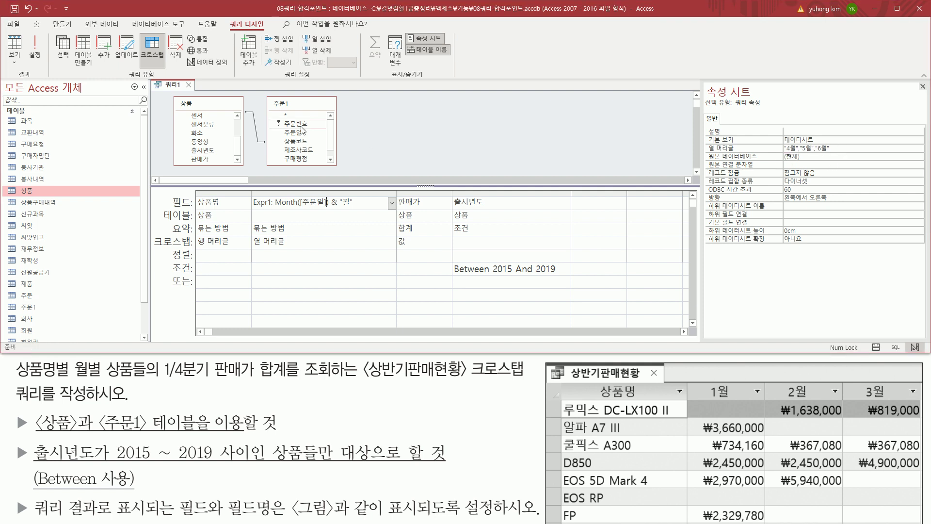
Run the crosstab query and compare its month column headings with those in the target figure
drag(28, 32, 46, 69)
click(42, 62)
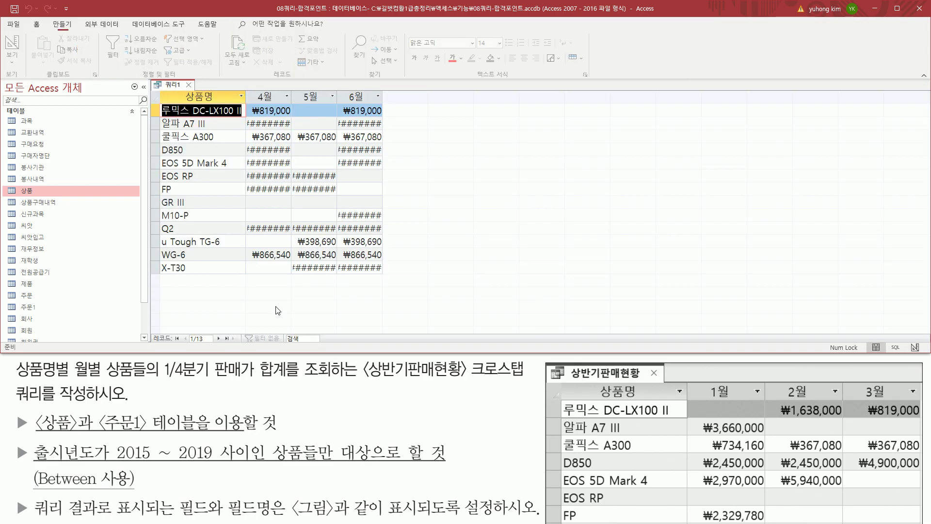
drag(254, 124, 262, 123)
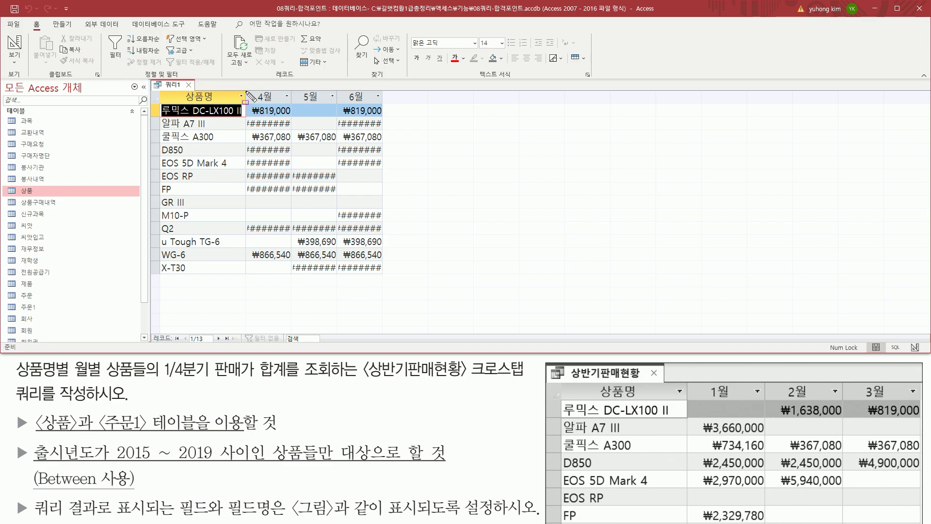
mouse_move(246, 88)
mouse_down()
mouse_move(256, 101)
mouse_move(385, 110)
mouse_up()
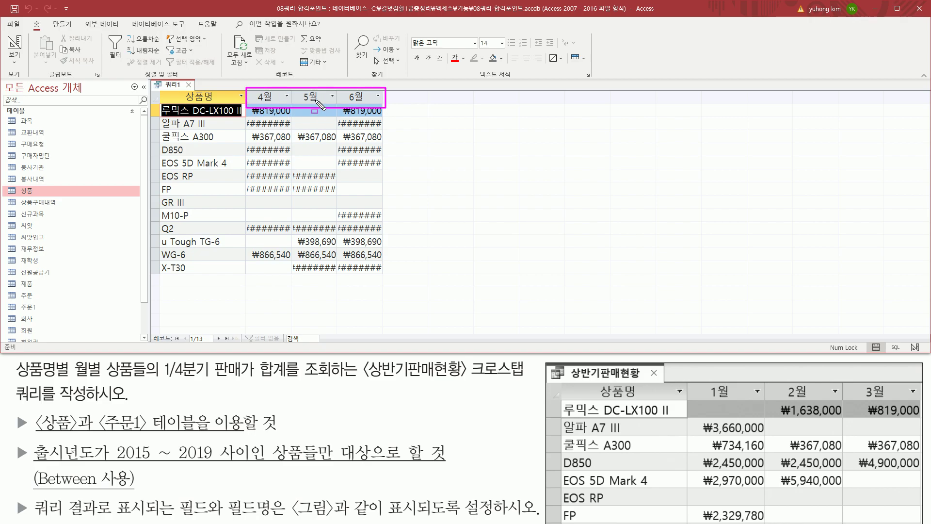
key(Escape)
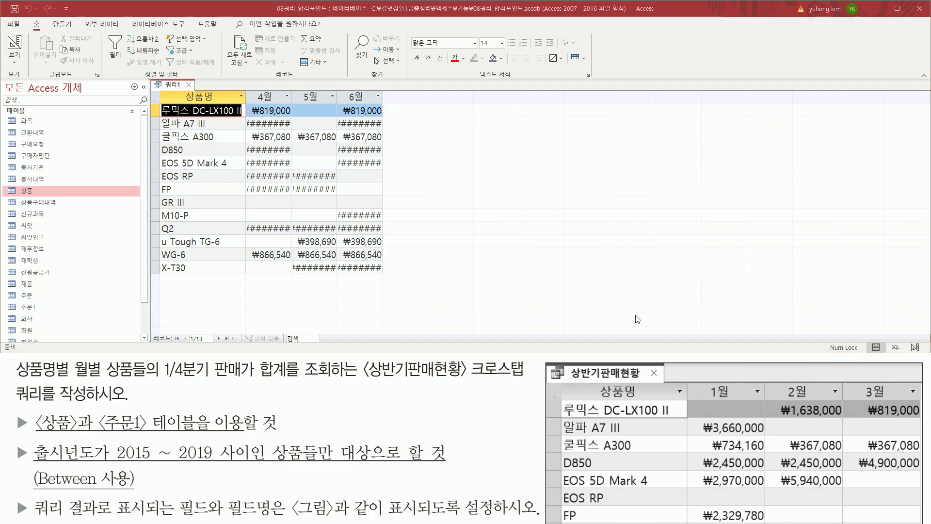
drag(701, 374, 900, 405)
key(Escape)
Return to Design View, change the query's 열 머리글 property to "1월","2월","3월", and close the property sheet
right_click(171, 88)
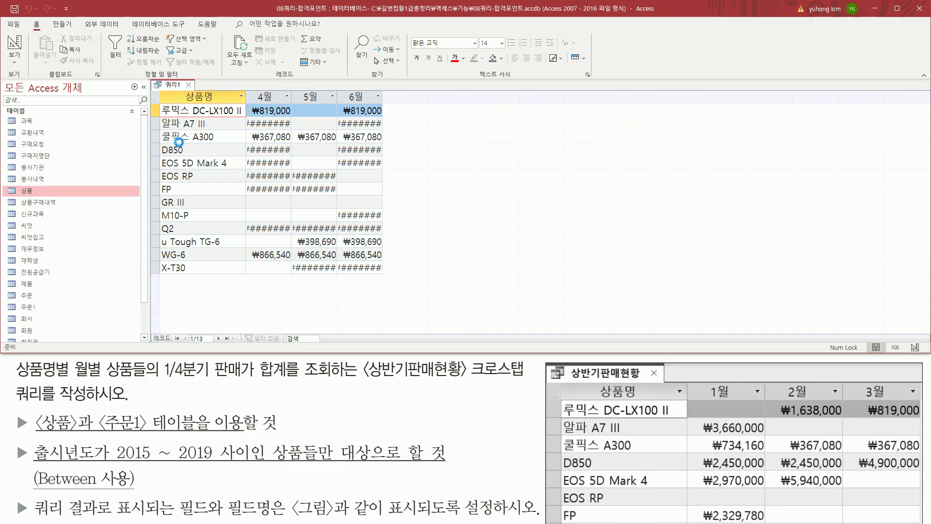
click(179, 137)
double_click(791, 149)
text(1월)
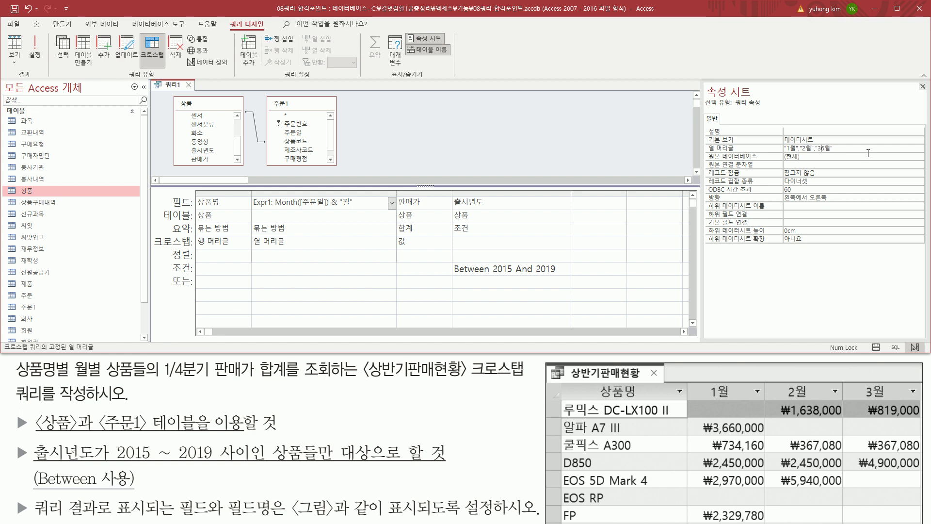
click(564, 140)
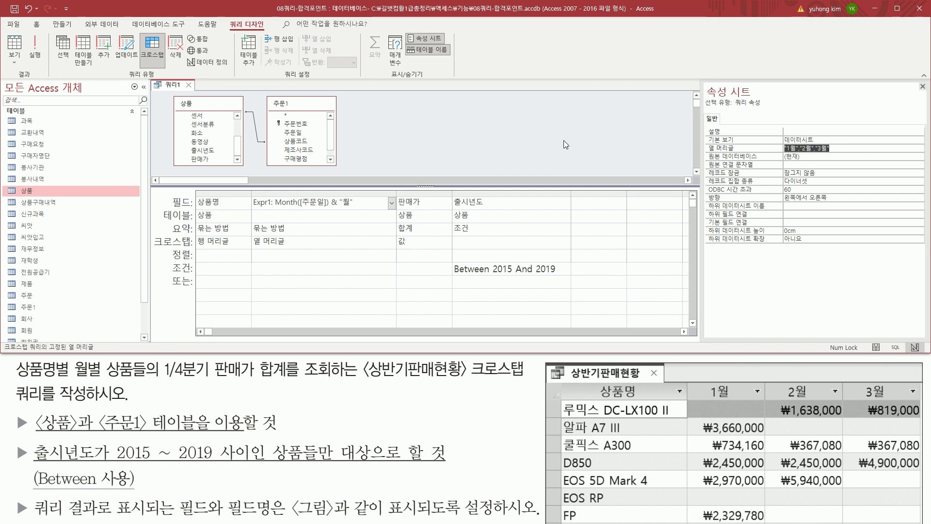
click(922, 87)
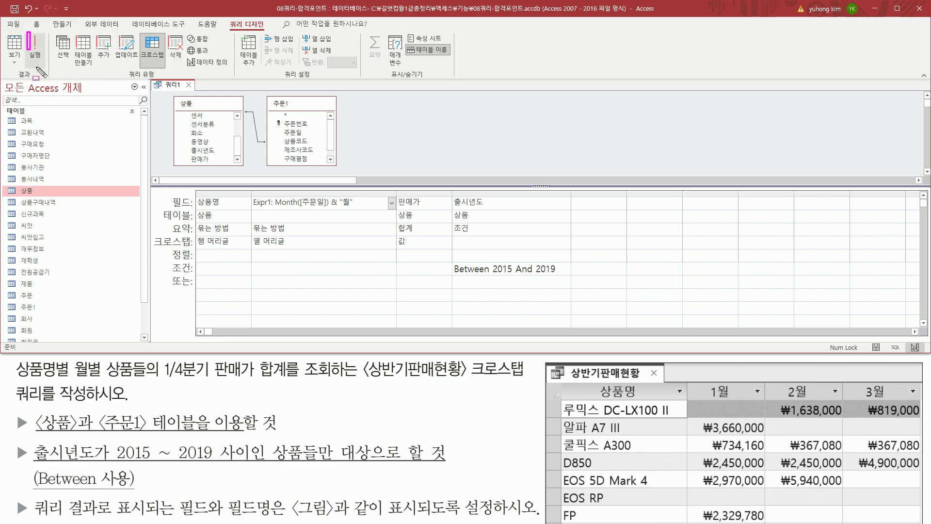
Run the crosstab query and fit the 상품명, 2월 and 3월 column widths to their contents
click(40, 55)
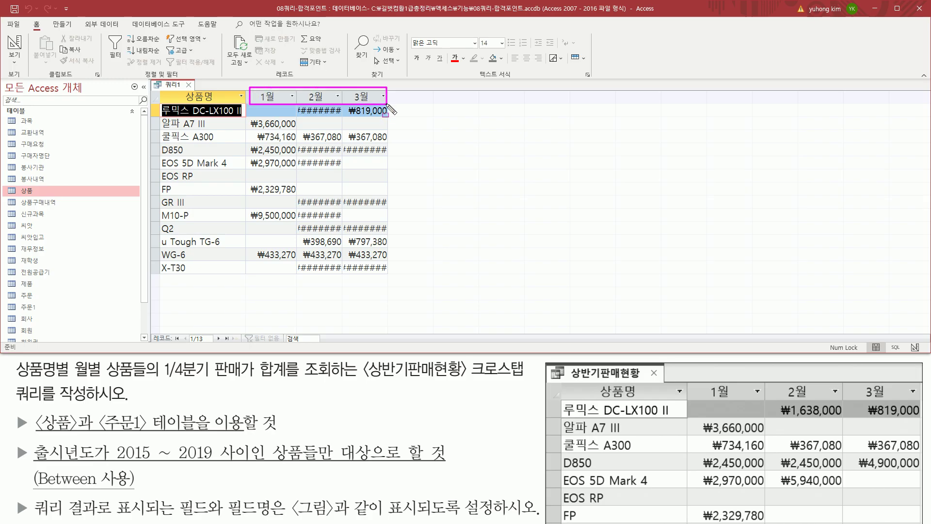
key(Escape)
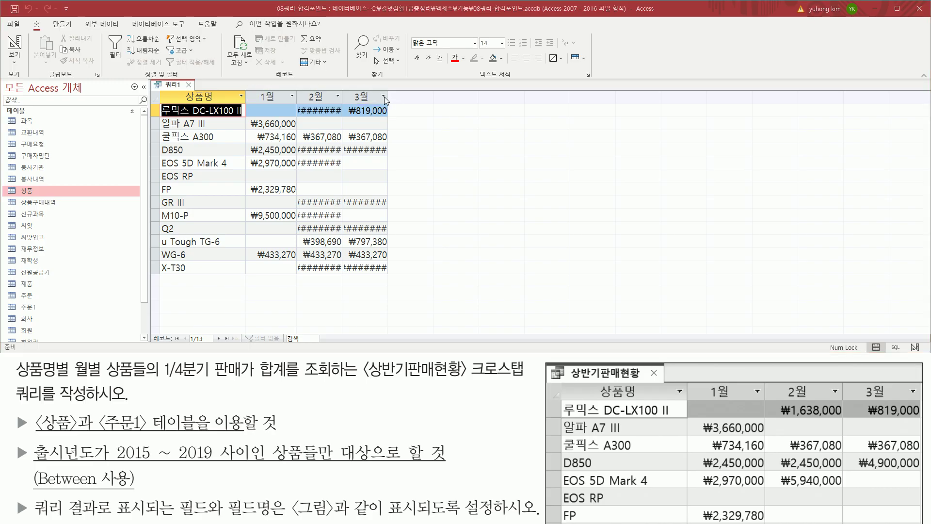
double_click(342, 97)
double_click(398, 97)
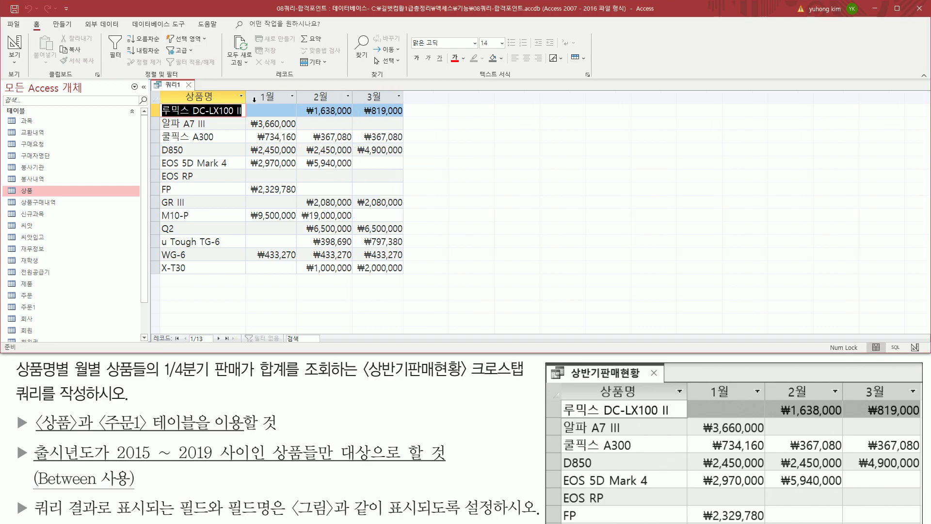
double_click(248, 95)
Compare the headings, product names and 1월 to 3월 totals of the query results with the target 상반기판매현황 figure
mouse_move(162, 89)
mouse_down()
mouse_move(235, 101)
mouse_move(399, 103)
mouse_up()
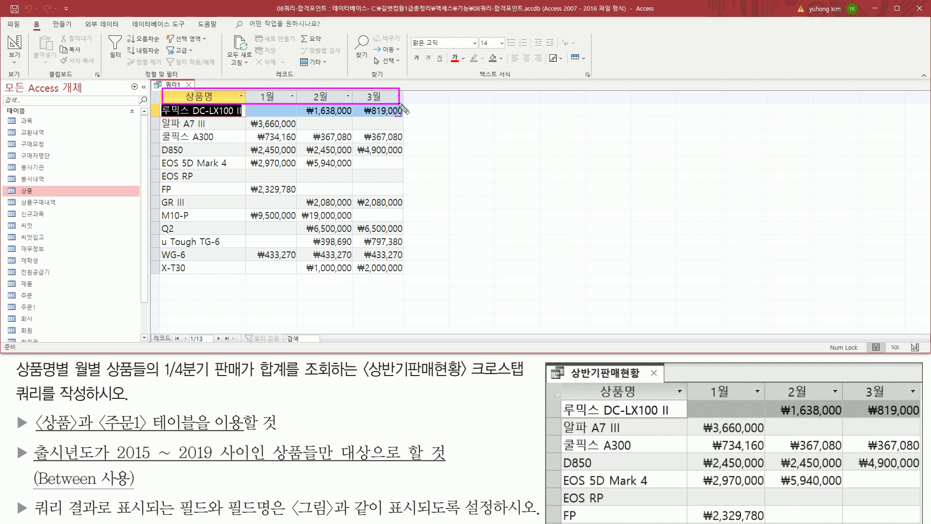
drag(562, 382, 921, 397)
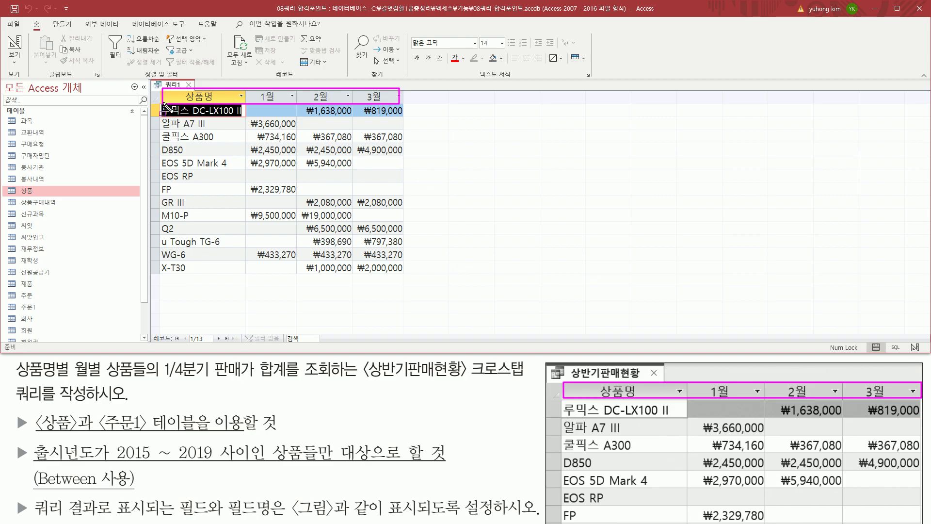
mouse_move(163, 105)
mouse_down()
mouse_move(169, 150)
mouse_move(218, 199)
mouse_move(245, 195)
mouse_up()
mouse_move(562, 401)
mouse_down()
mouse_move(640, 512)
mouse_move(669, 518)
mouse_up()
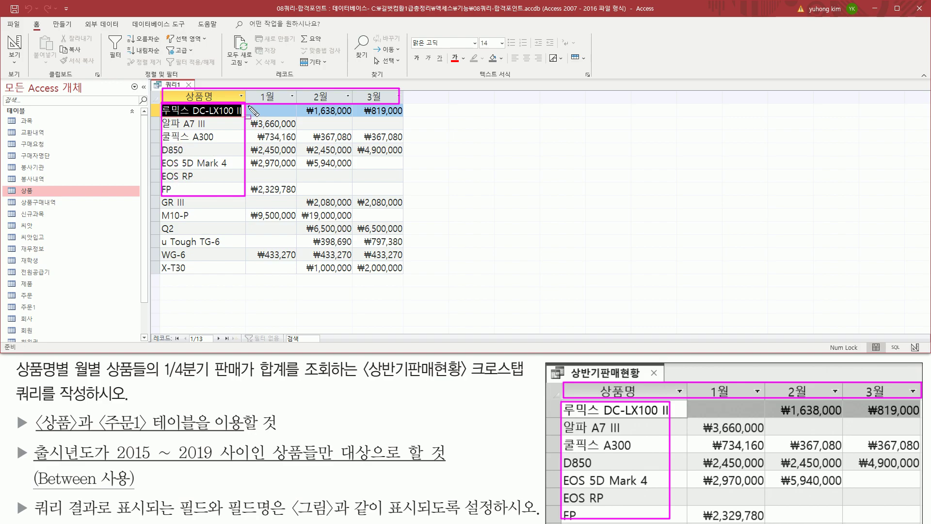
drag(247, 104, 298, 195)
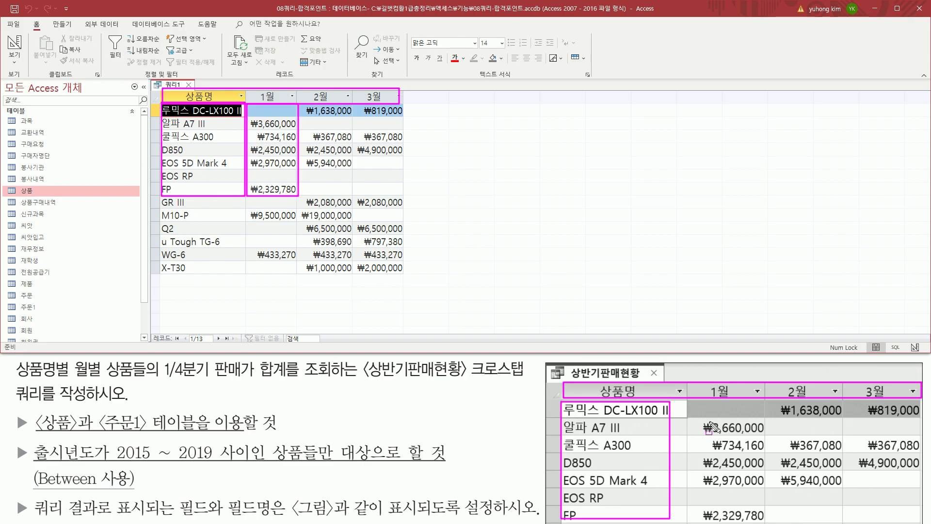
mouse_move(688, 399)
mouse_down()
mouse_move(730, 489)
mouse_move(770, 522)
mouse_up()
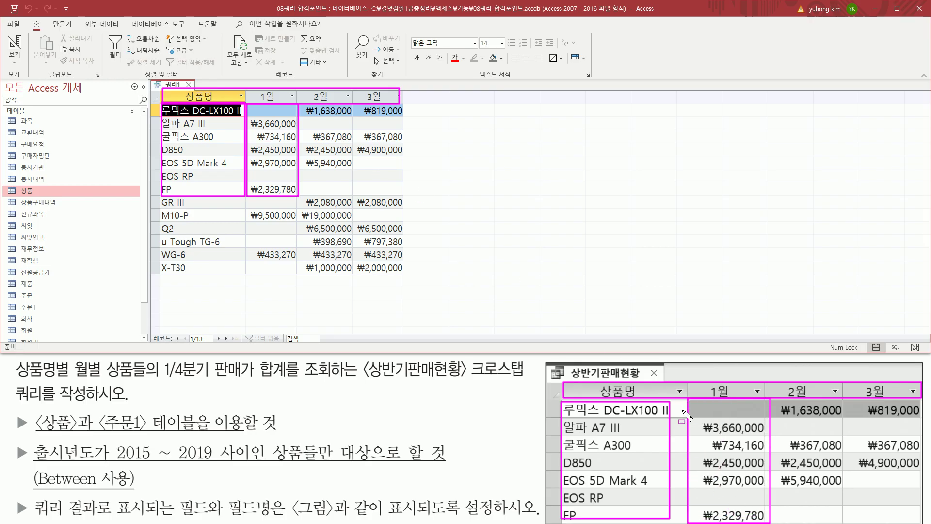
mouse_move(299, 103)
mouse_down()
mouse_move(304, 138)
mouse_move(362, 195)
mouse_move(402, 196)
mouse_up()
mouse_move(772, 401)
mouse_down()
mouse_move(899, 521)
mouse_move(921, 517)
mouse_up()
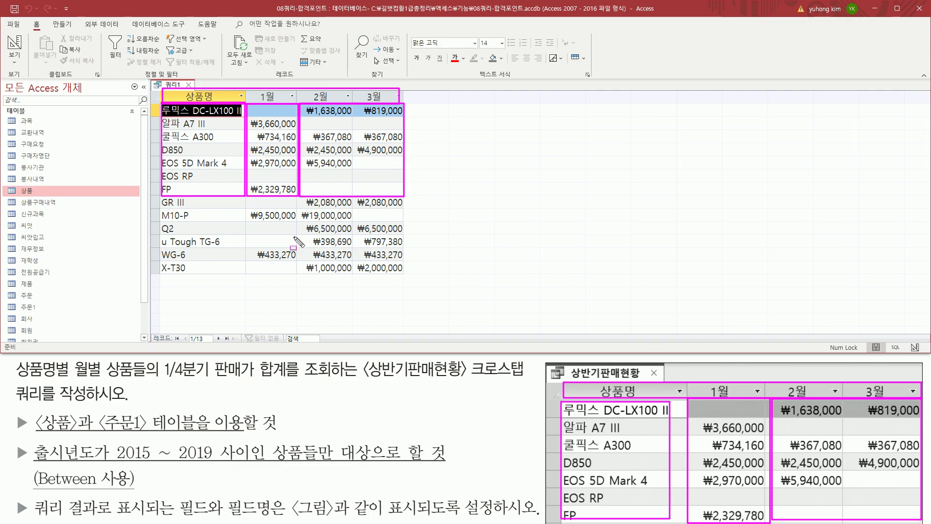
key(Escape)
mouse_move(160, 196)
mouse_down()
mouse_move(200, 267)
mouse_move(406, 276)
mouse_up()
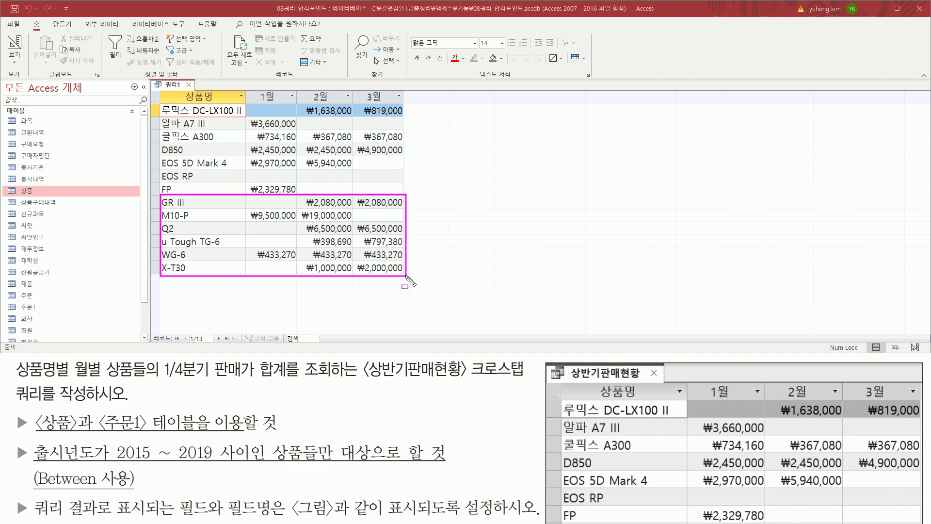
key(Escape)
Close the query and save its design changes under the name 상반기판매현황
key(ctrl+2)
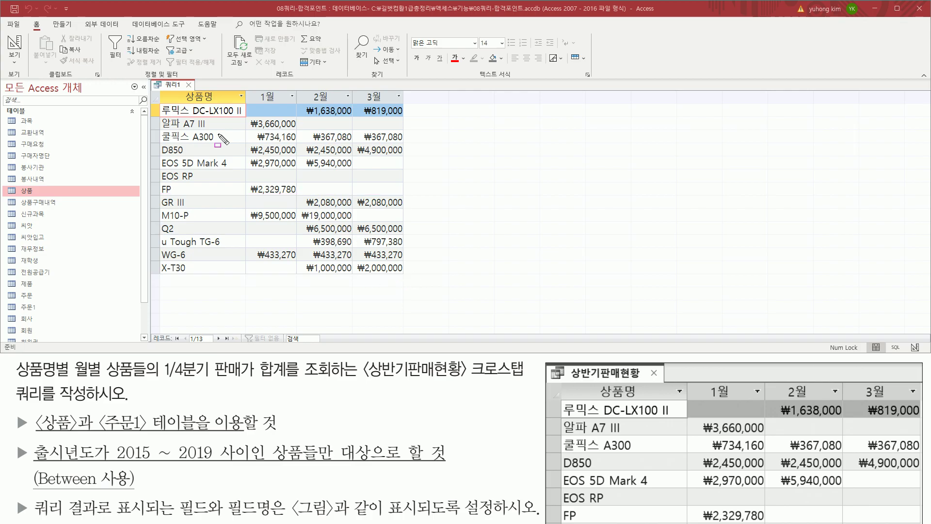
drag(180, 77, 198, 92)
click(188, 86)
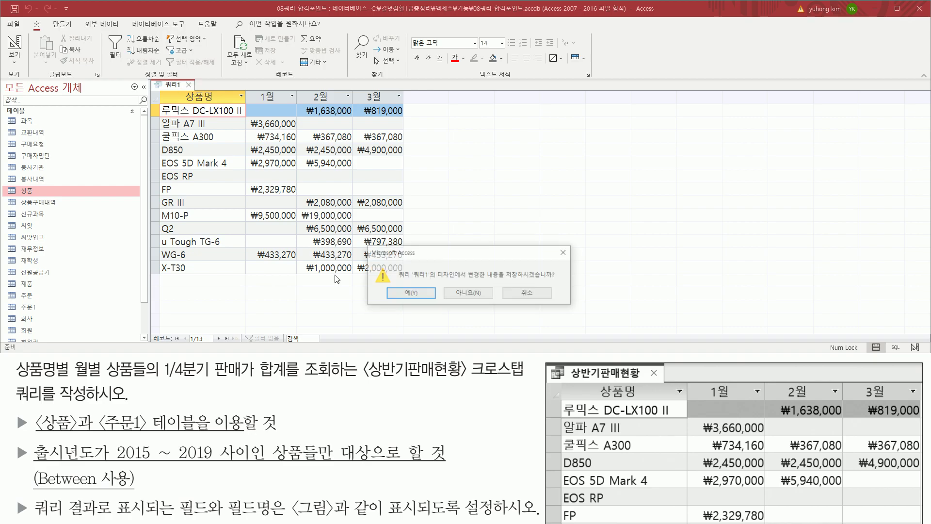
drag(505, 281, 557, 280)
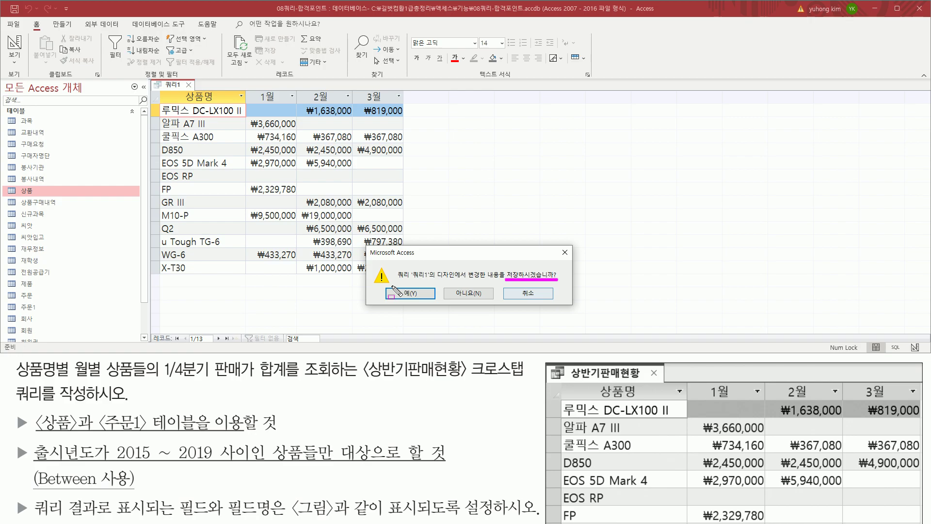
key(Escape)
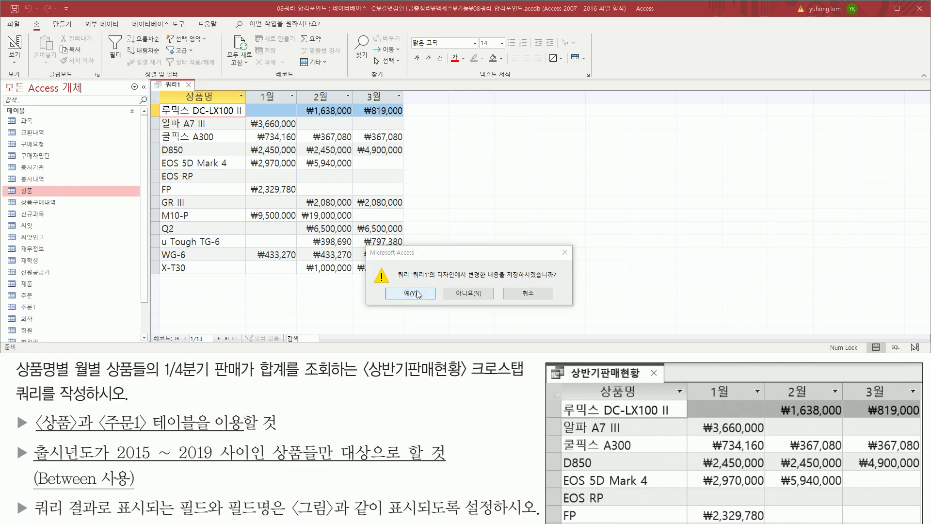
click(410, 293)
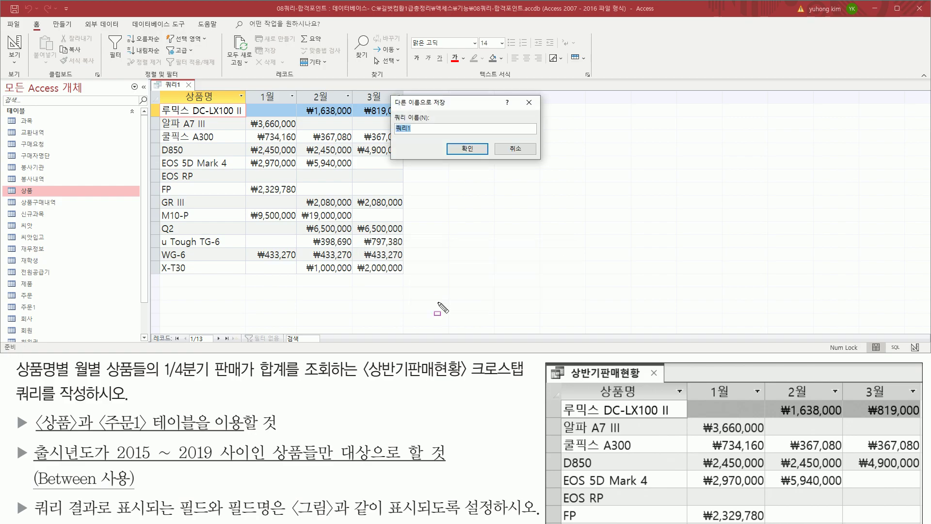
drag(359, 383, 470, 384)
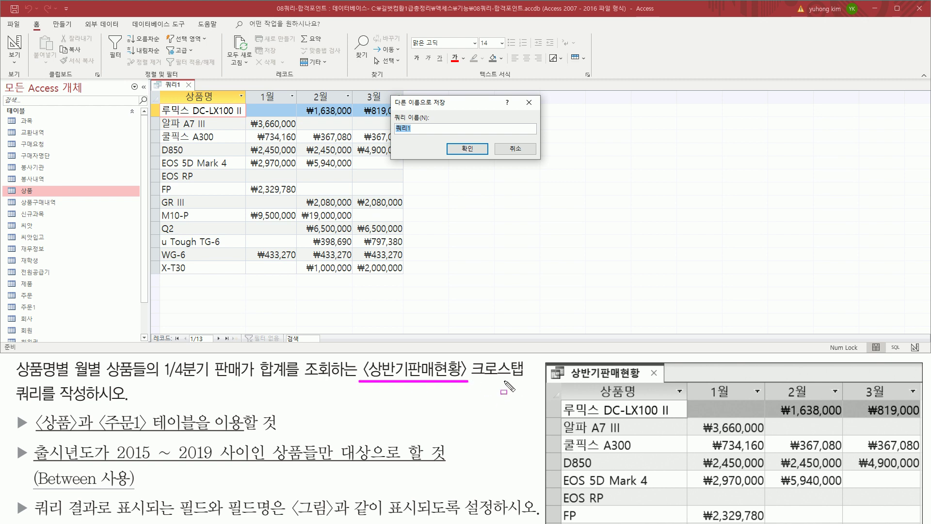
key(Escape)
text(상반기판매현황)
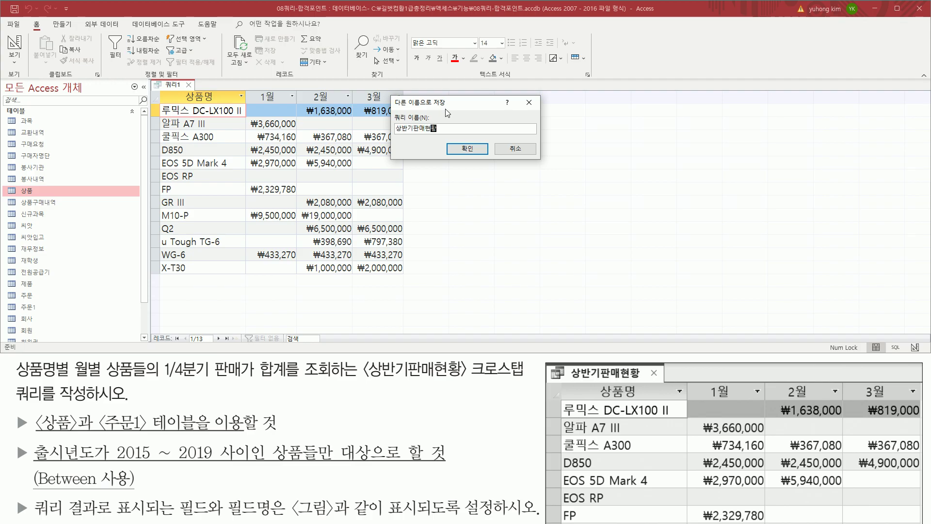
key(ctrl+2)
drag(394, 134, 441, 135)
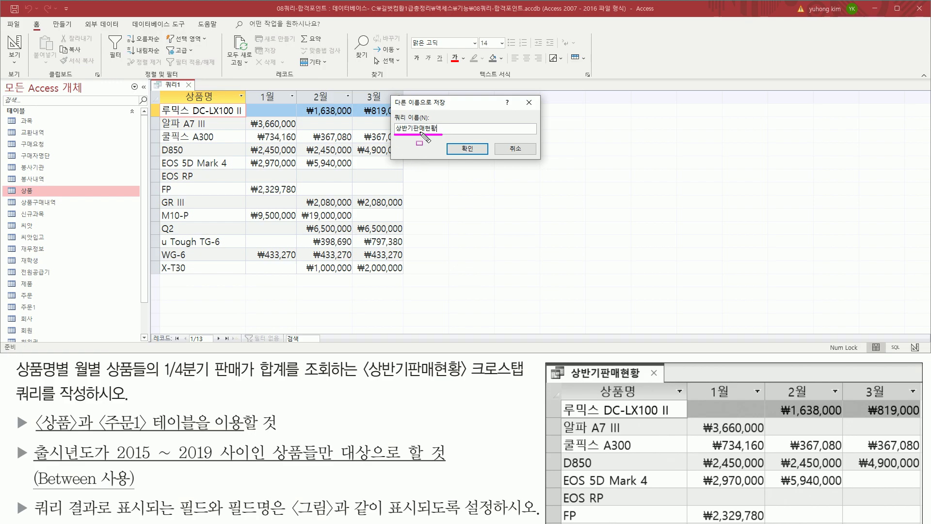
drag(453, 142, 468, 156)
click(469, 148)
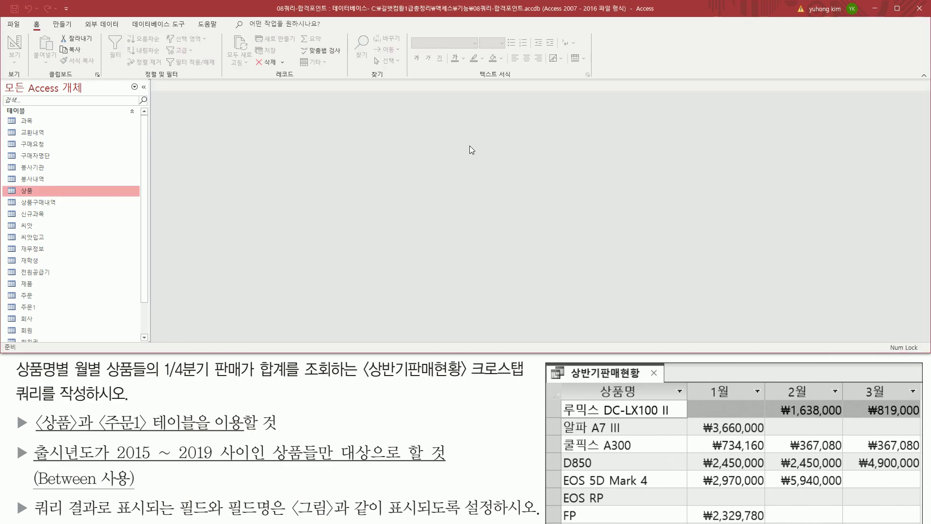